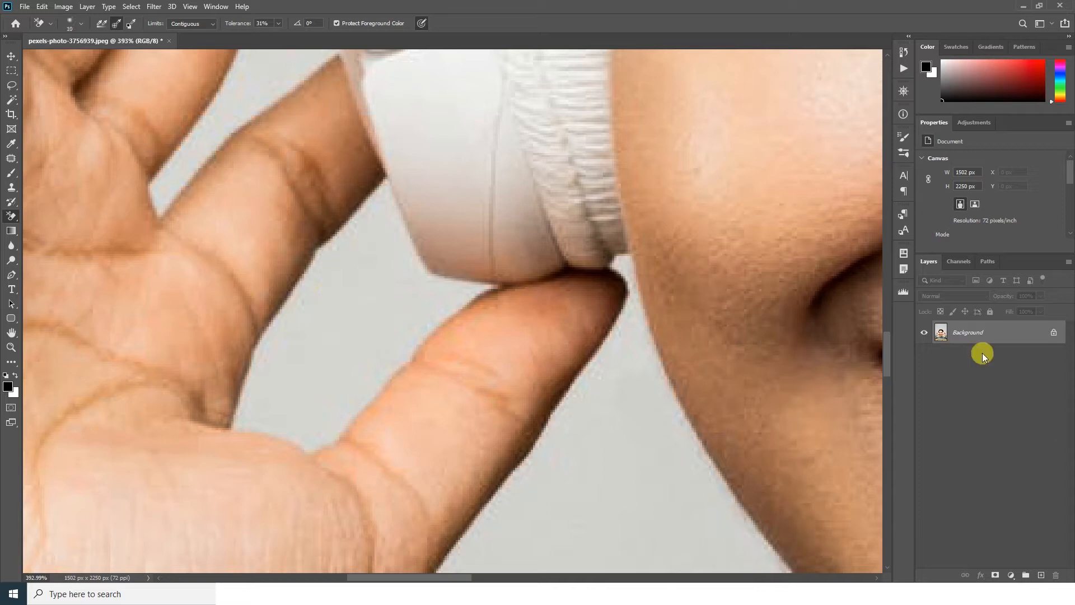
Step: Duplicate the Background layer, fill the original Background layer with white, and make the copy the active layer
drag(1020, 336, 1041, 575)
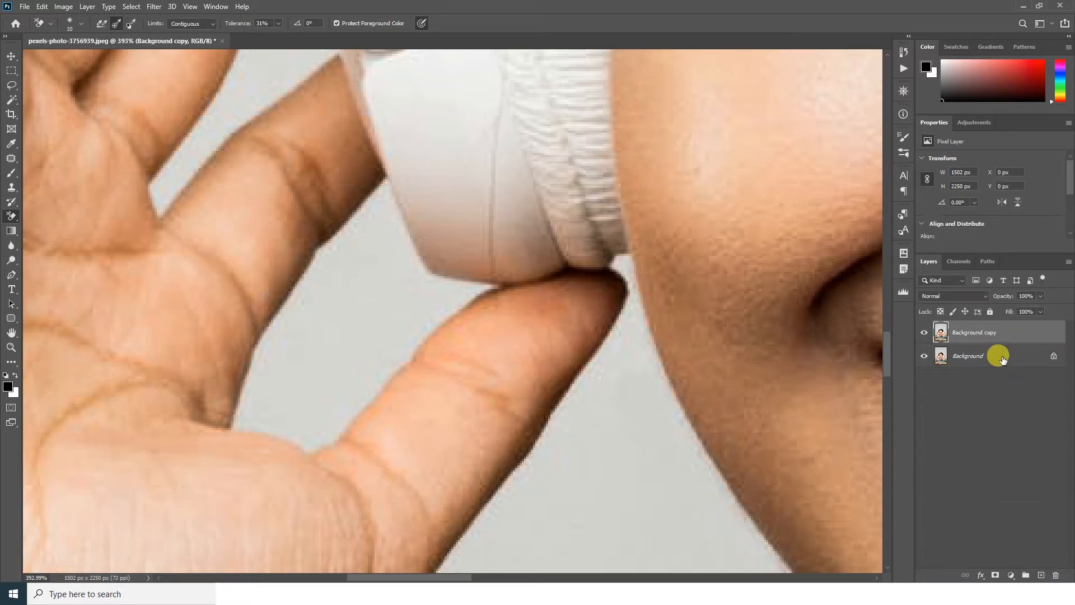
click(996, 355)
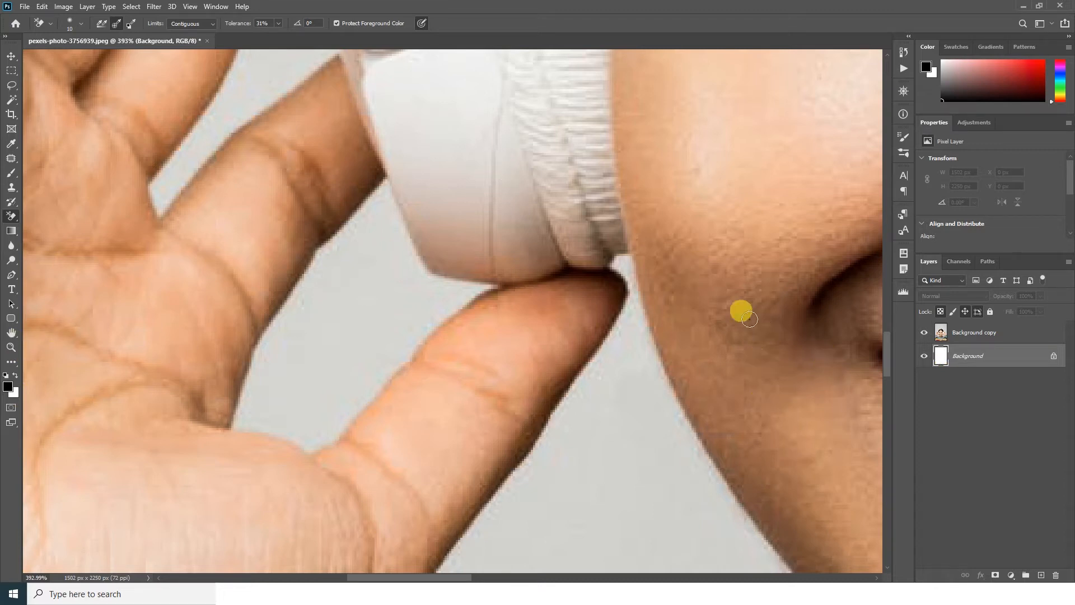
click(977, 336)
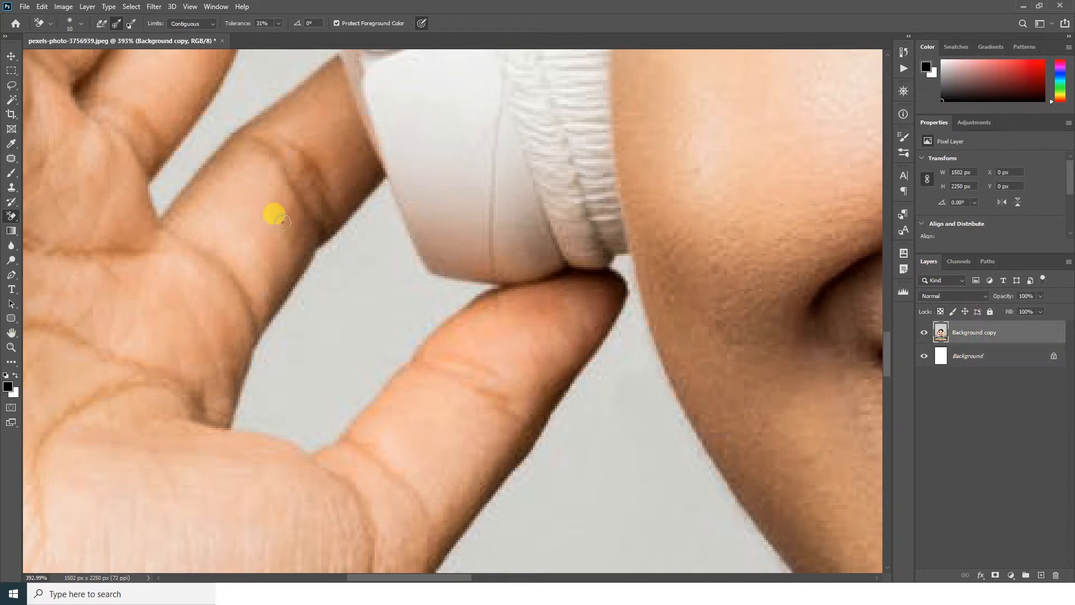
Step: Erase the grey background from the gaps between the fingers, thumb and earcup of the hand on the image's left
mouse_move(330, 285)
mouse_down()
mouse_move(329, 243)
mouse_move(251, 364)
mouse_move(252, 394)
mouse_move(274, 345)
mouse_move(246, 417)
mouse_move(302, 427)
mouse_move(293, 438)
mouse_move(309, 446)
mouse_move(386, 369)
mouse_up()
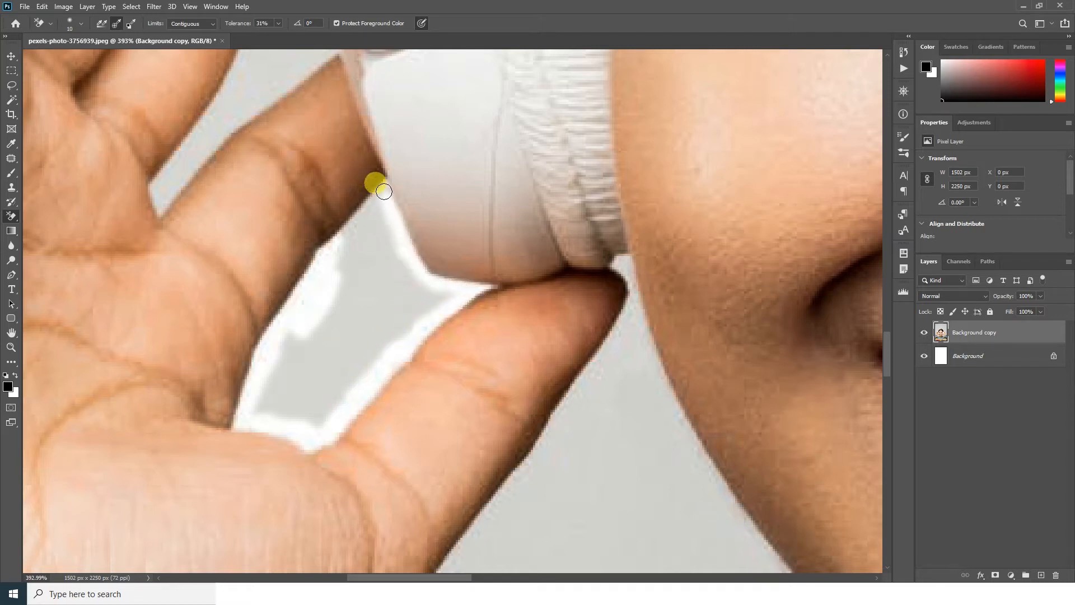
mouse_move(384, 192)
mouse_down()
mouse_move(323, 282)
mouse_move(361, 211)
mouse_move(399, 248)
mouse_move(385, 224)
mouse_move(426, 310)
mouse_move(434, 303)
mouse_move(413, 284)
mouse_move(443, 300)
mouse_move(331, 402)
mouse_up()
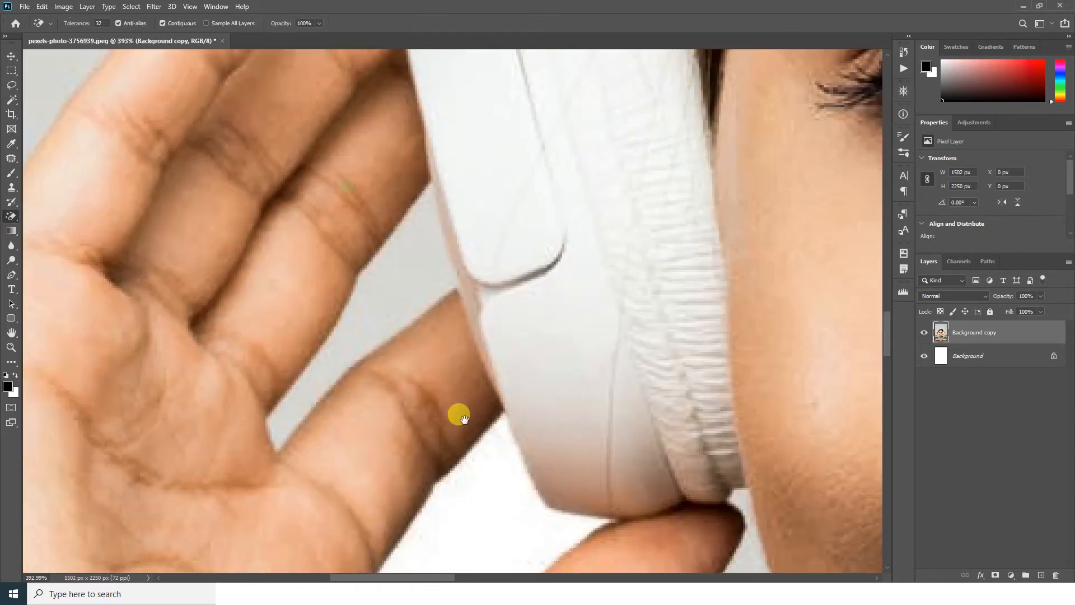
mouse_move(456, 412)
mouse_down()
mouse_move(287, 422)
mouse_move(384, 233)
mouse_up()
Step: Erase the grey background enclosed by the forearm, sleeve, shoulder, neck and jaw, working along their edges with the Background Eraser
drag(505, 228, 212, 335)
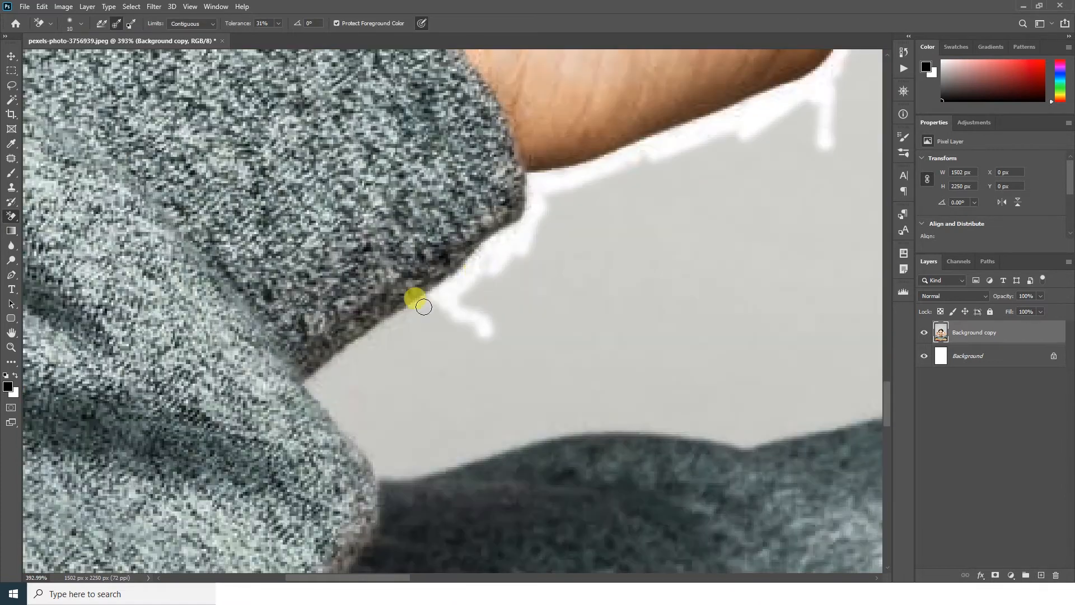
mouse_move(413, 293)
mouse_down()
mouse_move(506, 439)
mouse_move(717, 412)
mouse_up()
drag(482, 404, 683, 149)
drag(684, 149, 644, 314)
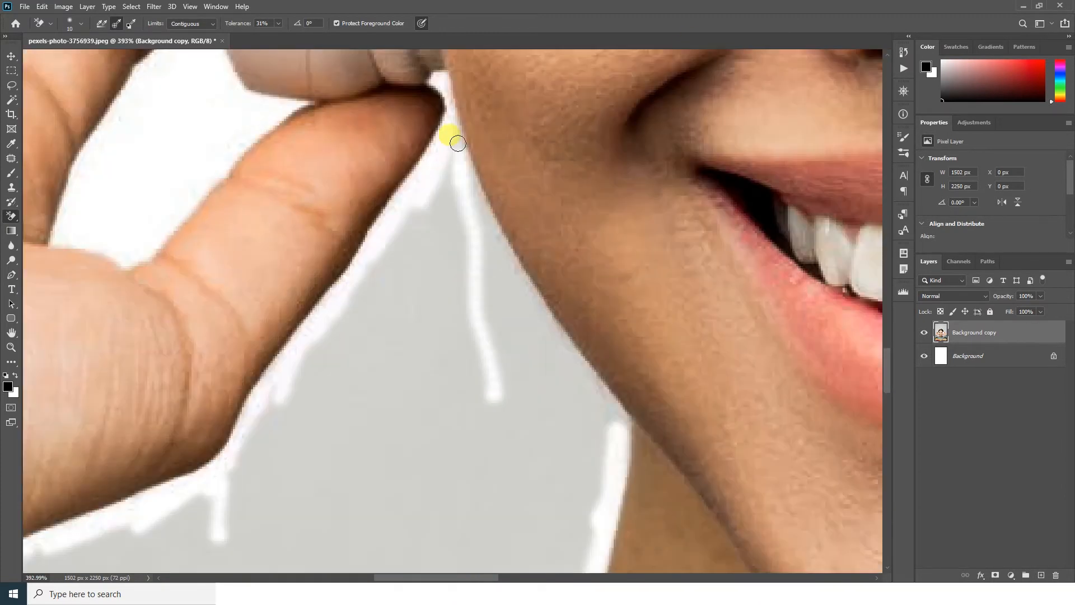
drag(458, 144, 594, 492)
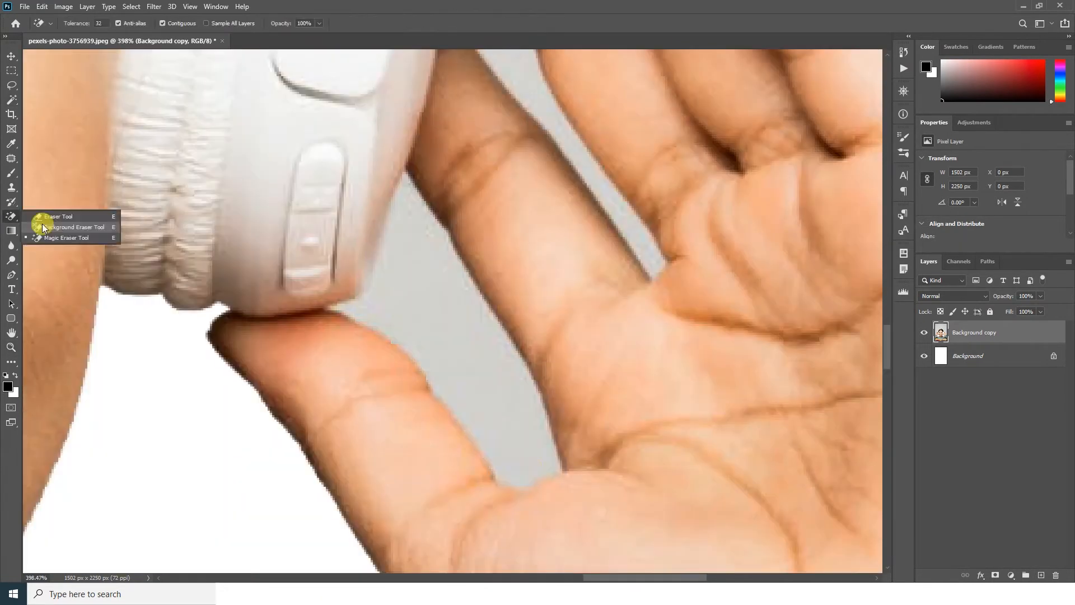
Step: Erase the grey background in the finger gaps of the hand on the image's right and between the headband and hair
drag(403, 341, 431, 232)
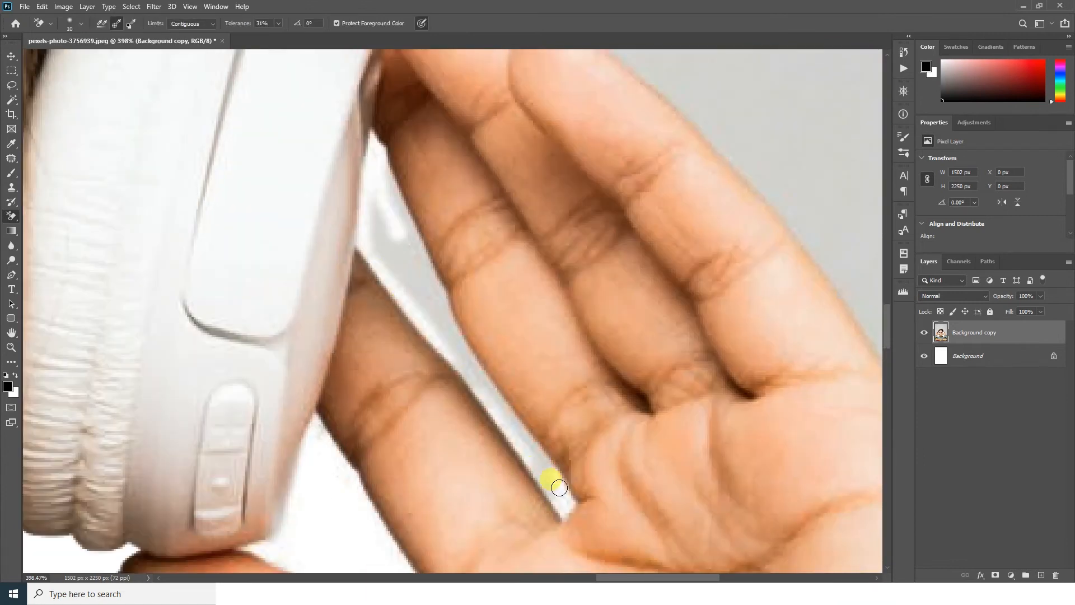
drag(556, 487, 518, 449)
click(16, 220)
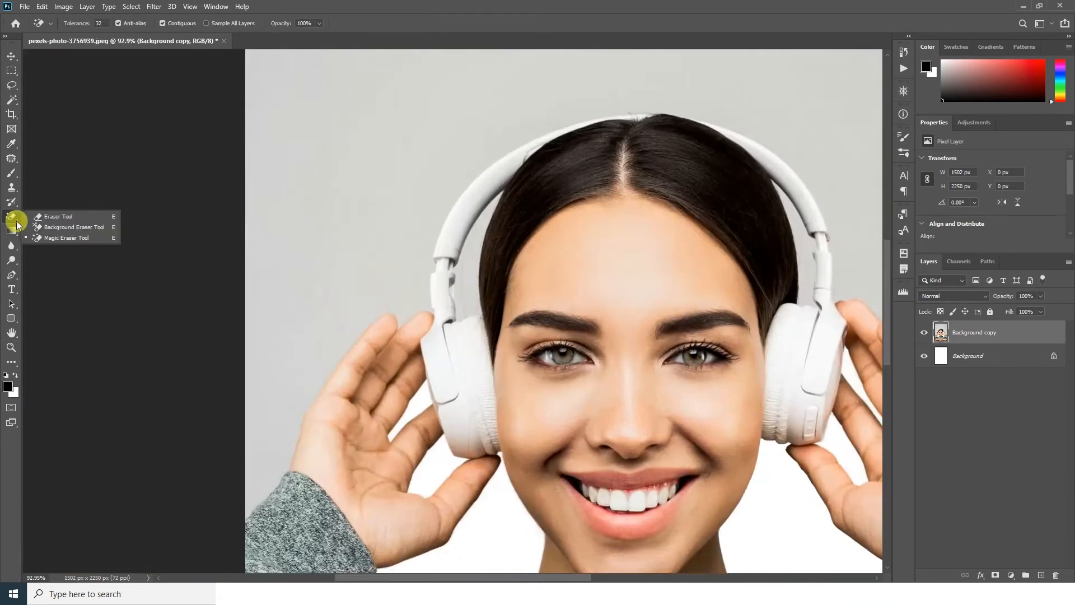
click(74, 226)
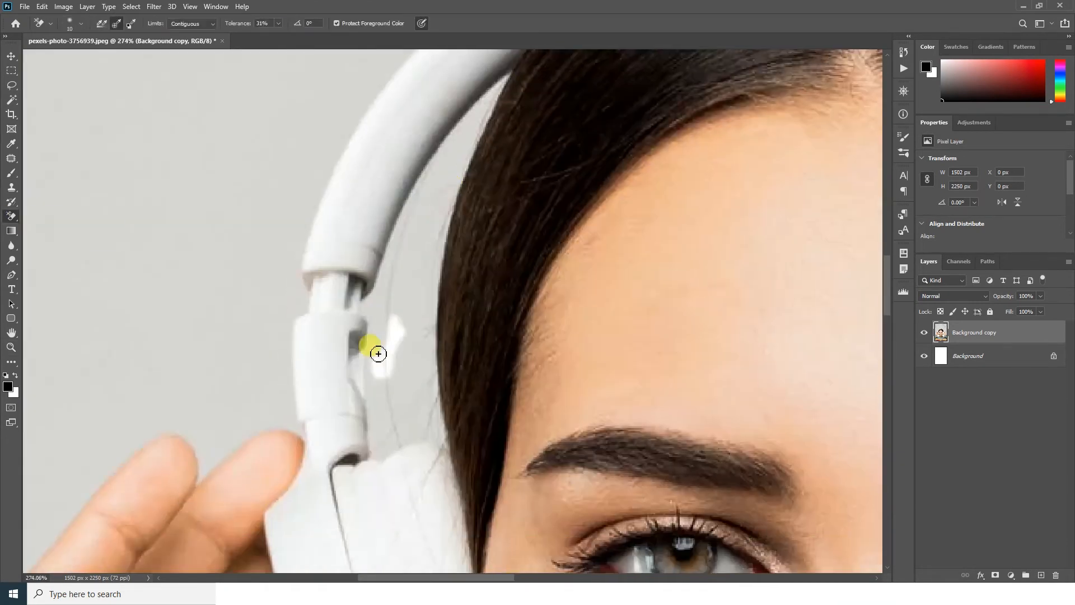
mouse_move(377, 352)
mouse_down()
mouse_move(429, 186)
mouse_move(396, 262)
mouse_move(393, 434)
mouse_move(460, 160)
mouse_up()
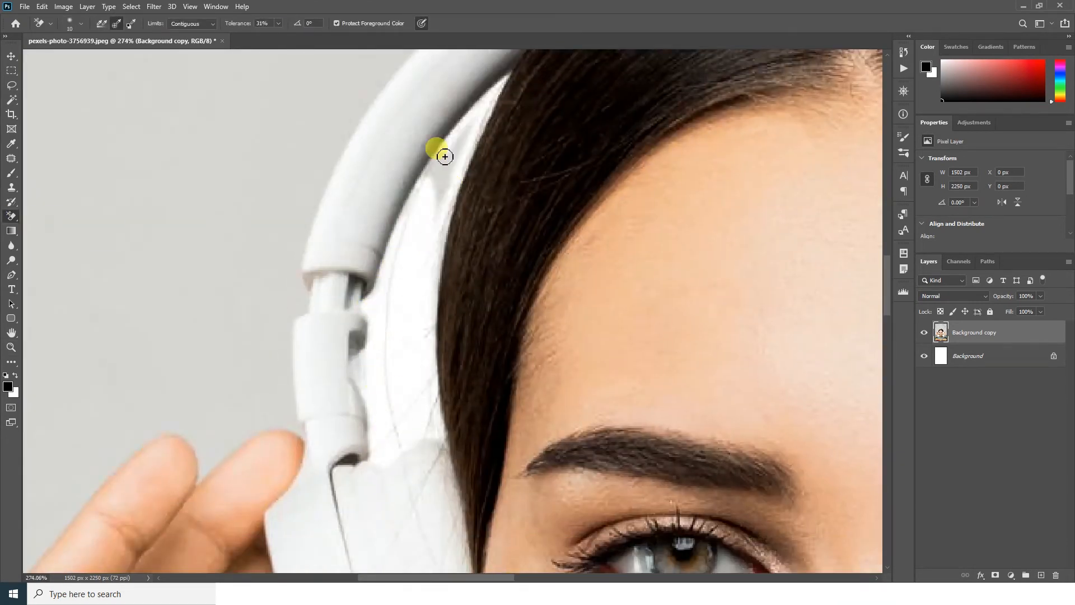
mouse_move(460, 161)
mouse_down()
mouse_move(442, 135)
mouse_move(526, 279)
mouse_move(560, 465)
mouse_up()
drag(561, 466, 537, 515)
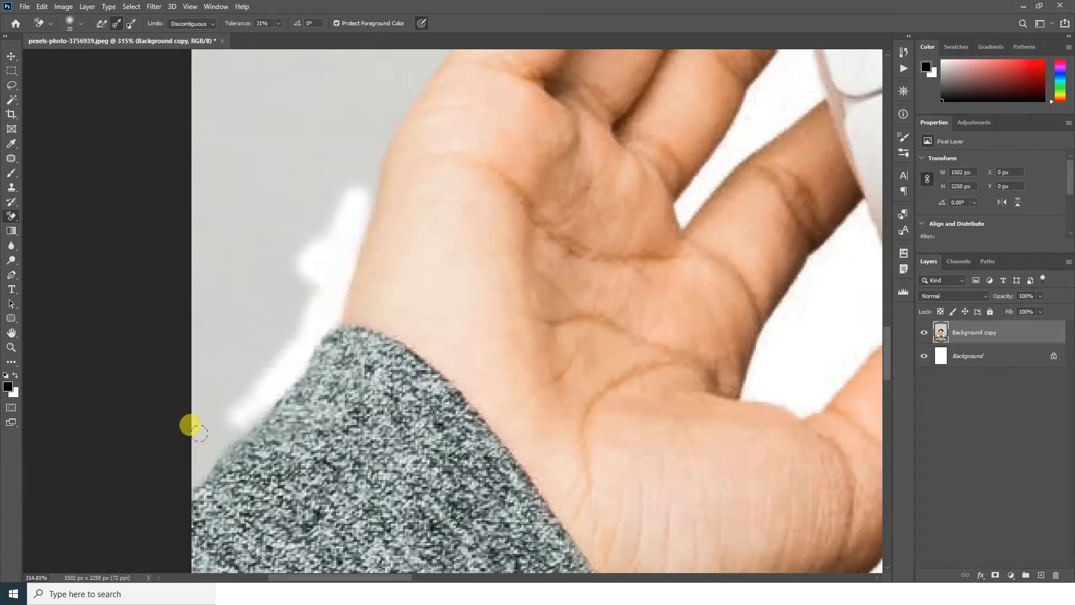
Step: Erase the grey background outside the left sleeve, wrist and palm with a 20 px Background Eraser at 1% spacing
drag(191, 504, 268, 342)
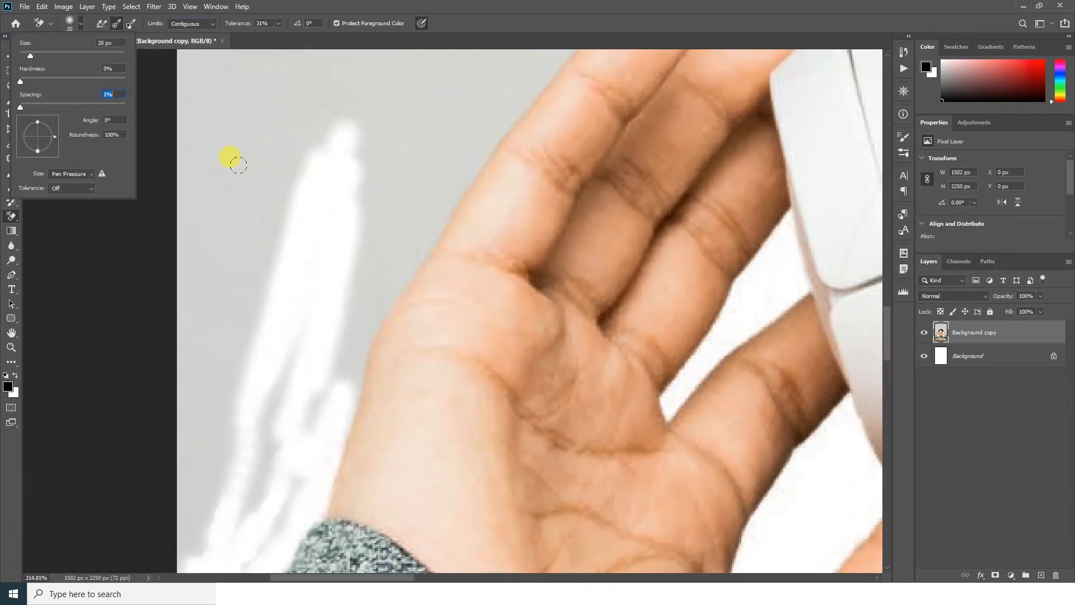
mouse_move(218, 165)
mouse_down()
mouse_move(285, 242)
mouse_move(384, 260)
mouse_up()
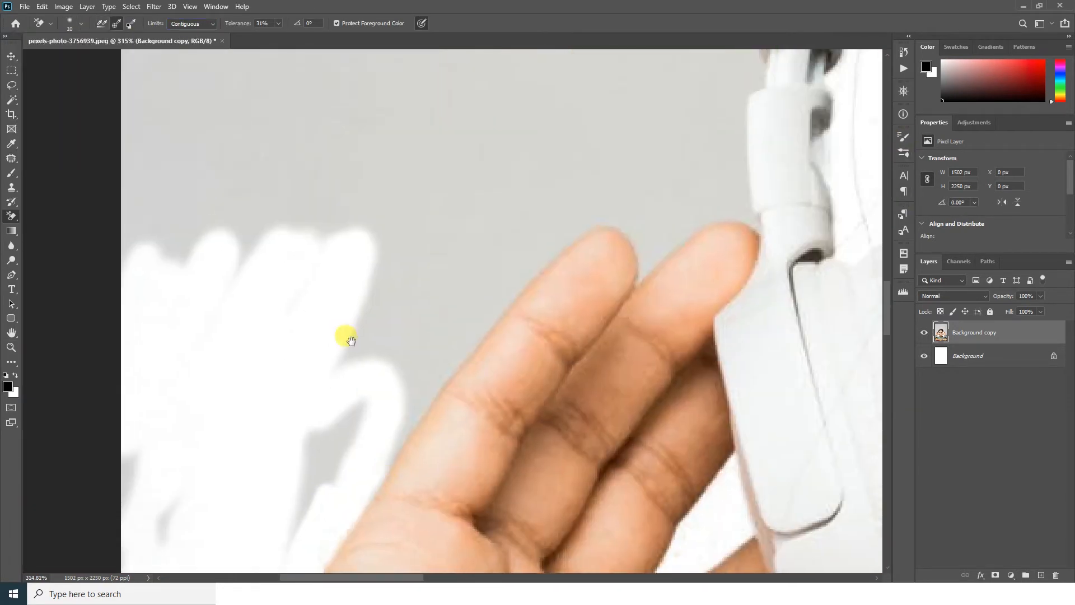
mouse_move(348, 336)
mouse_down()
mouse_move(454, 366)
mouse_move(588, 216)
mouse_move(703, 221)
mouse_up()
key(ctrl+z)
click(102, 24)
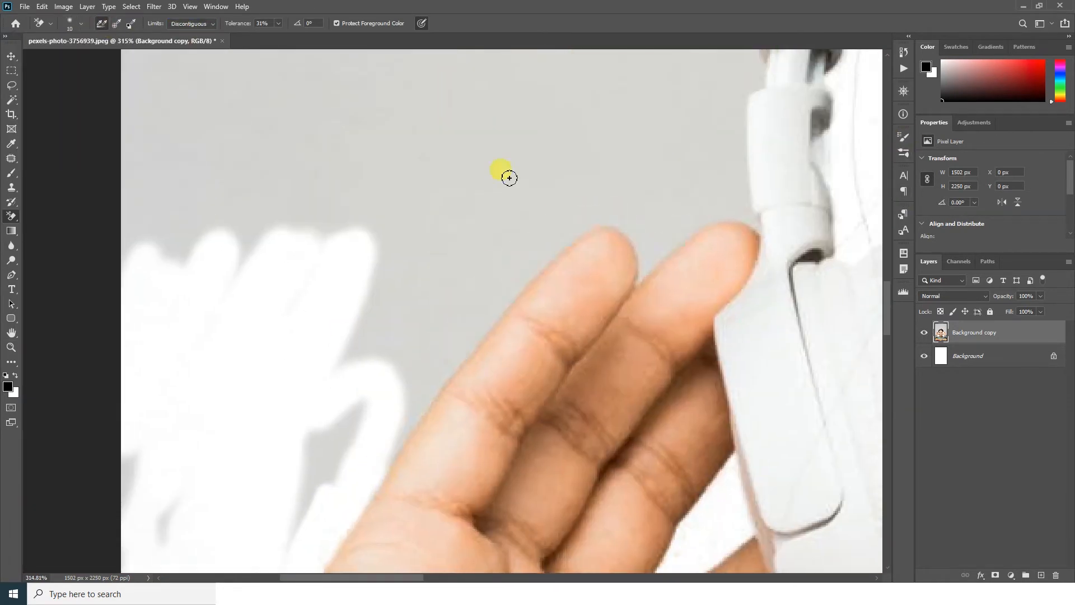
drag(644, 269, 748, 199)
key(ctrl+z)
Step: Set the Background Eraser tolerance to 13% and erase the grey background around the fingertips and the outer edge of the headband
click(278, 23)
mouse_move(527, 191)
mouse_down()
mouse_move(633, 278)
mouse_move(622, 220)
mouse_up()
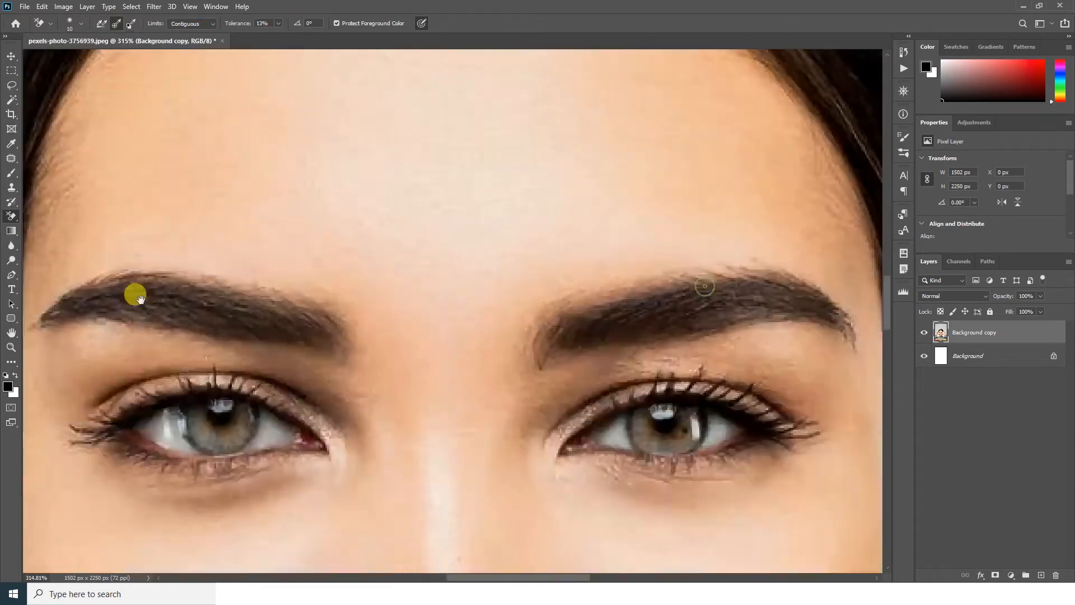
drag(426, 168, 475, 212)
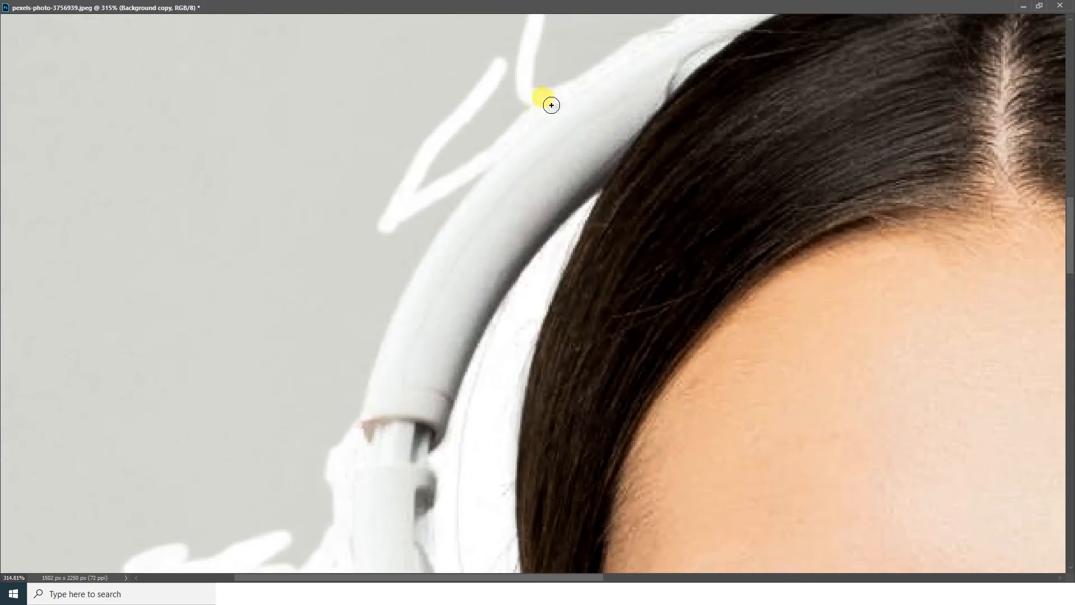
drag(551, 104, 180, 132)
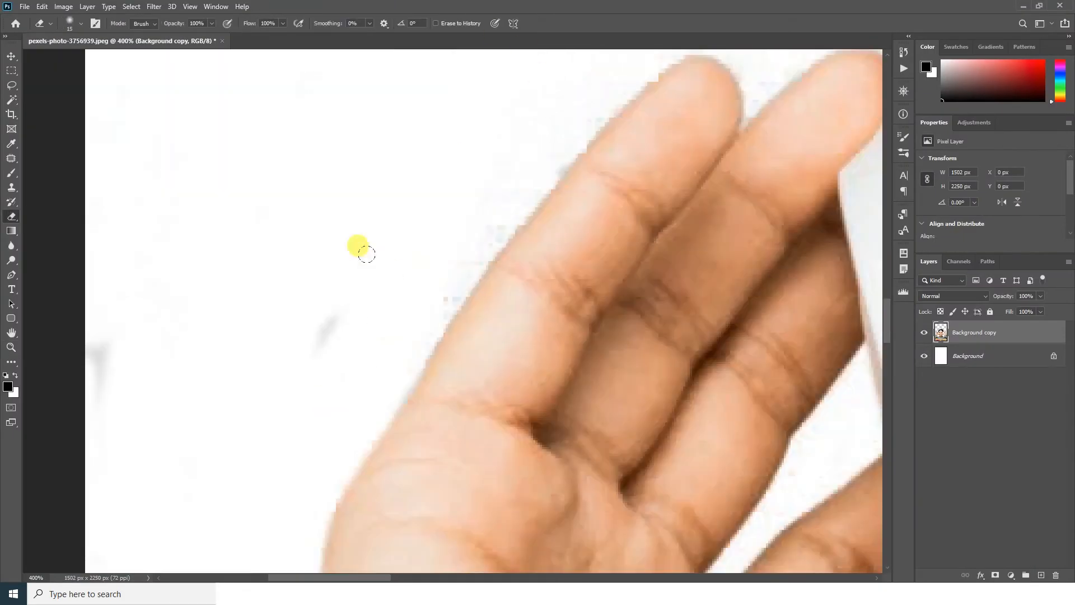
Step: Erase leftover smudges beside the left hand's fingers and wrist with the regular Eraser, changing its brush to Hard Round
drag(366, 253, 598, 71)
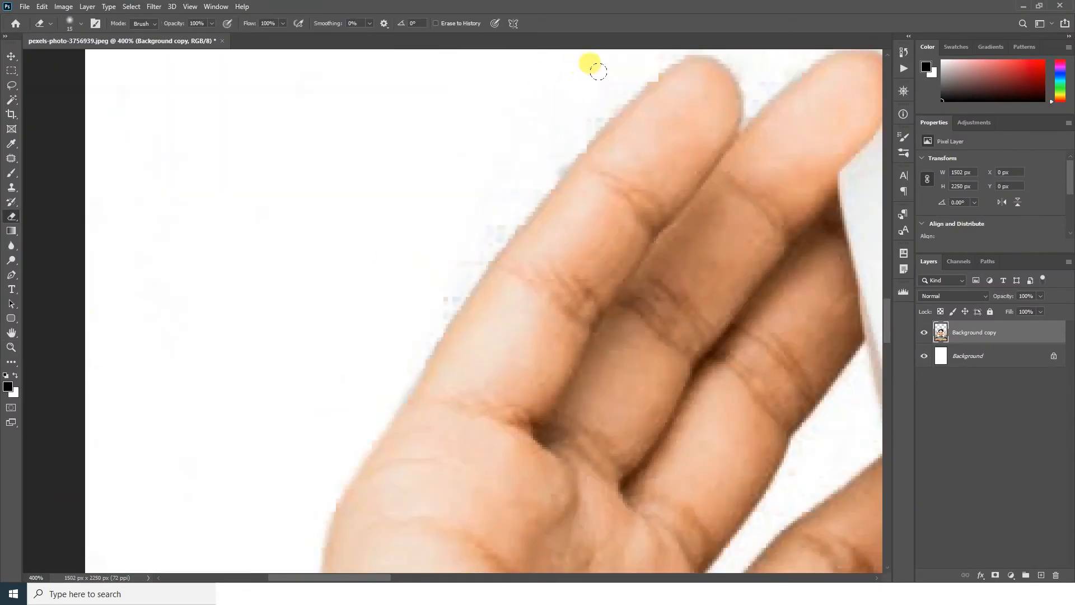
click(75, 23)
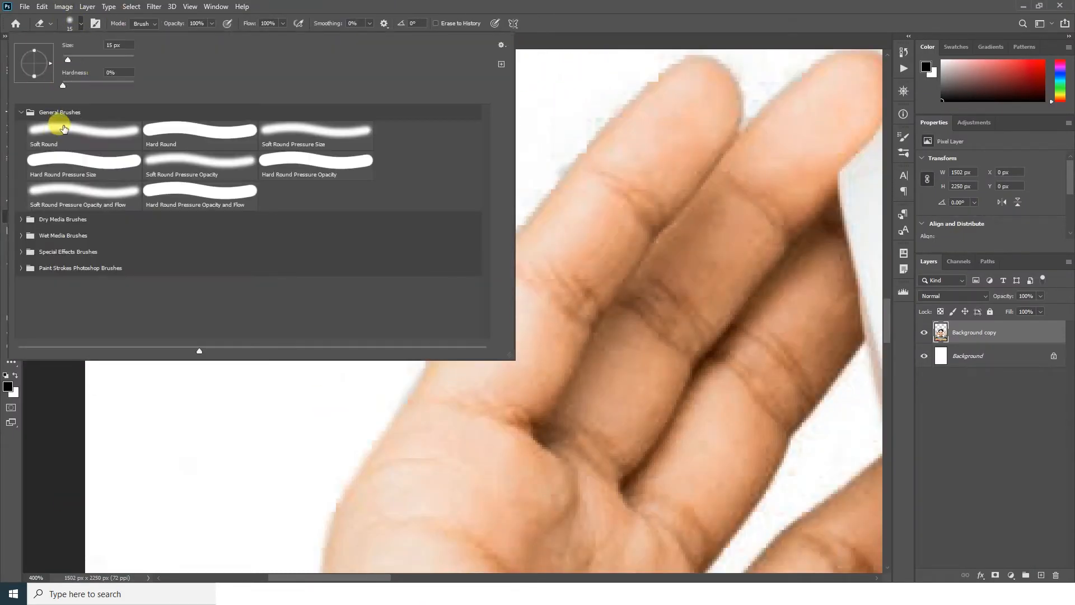
click(183, 131)
click(638, 69)
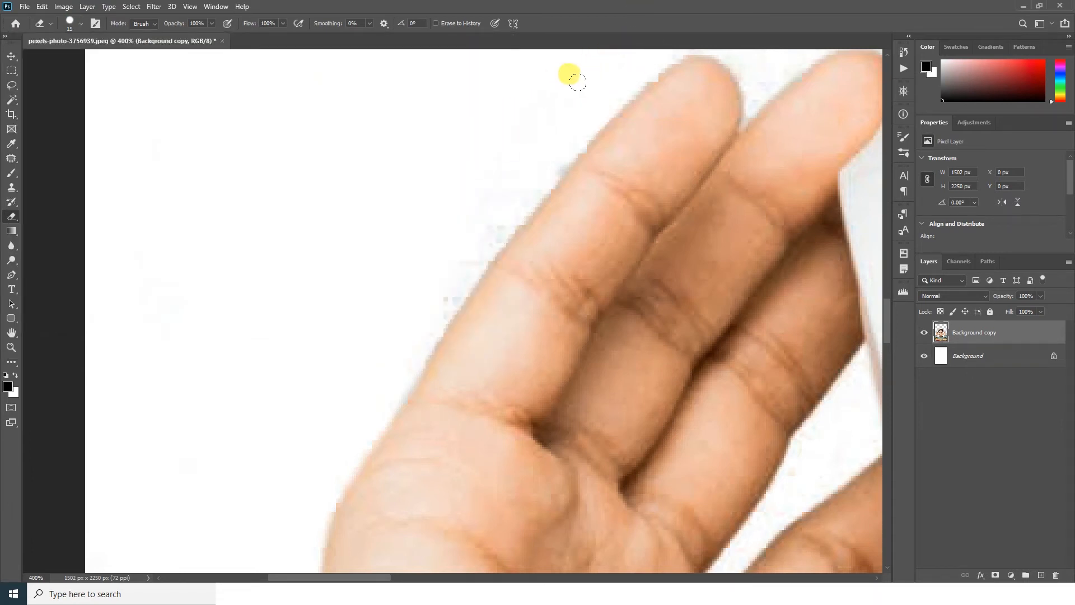
mouse_move(587, 93)
mouse_down()
mouse_move(493, 218)
mouse_move(430, 277)
mouse_up()
mouse_move(497, 138)
mouse_down()
mouse_move(459, 250)
mouse_move(388, 375)
mouse_move(294, 427)
mouse_move(394, 107)
mouse_up()
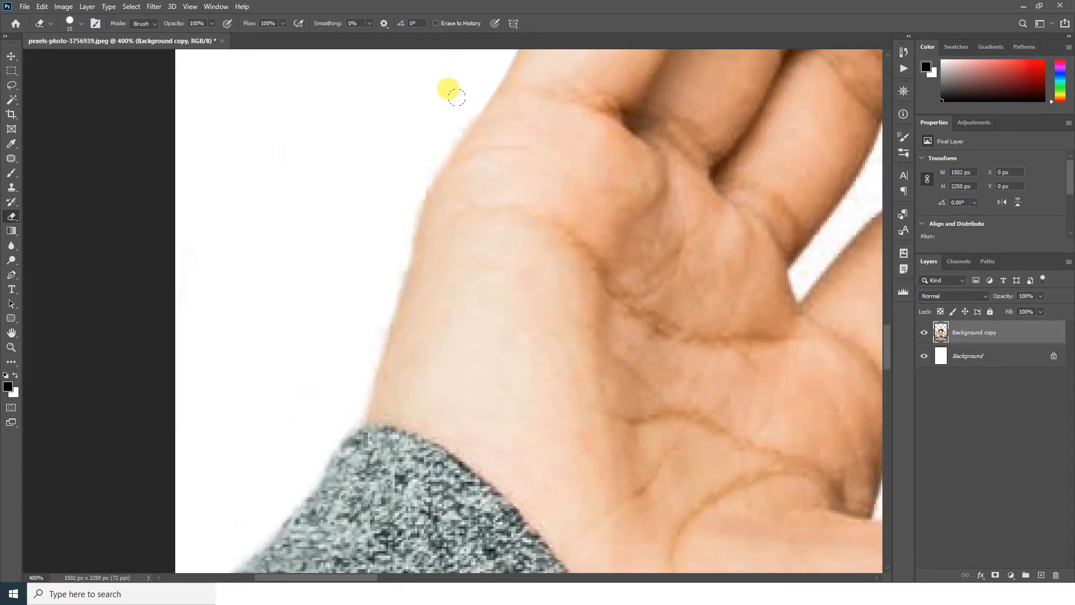
mouse_move(456, 97)
mouse_down()
mouse_move(330, 301)
mouse_move(402, 159)
mouse_move(337, 392)
mouse_up()
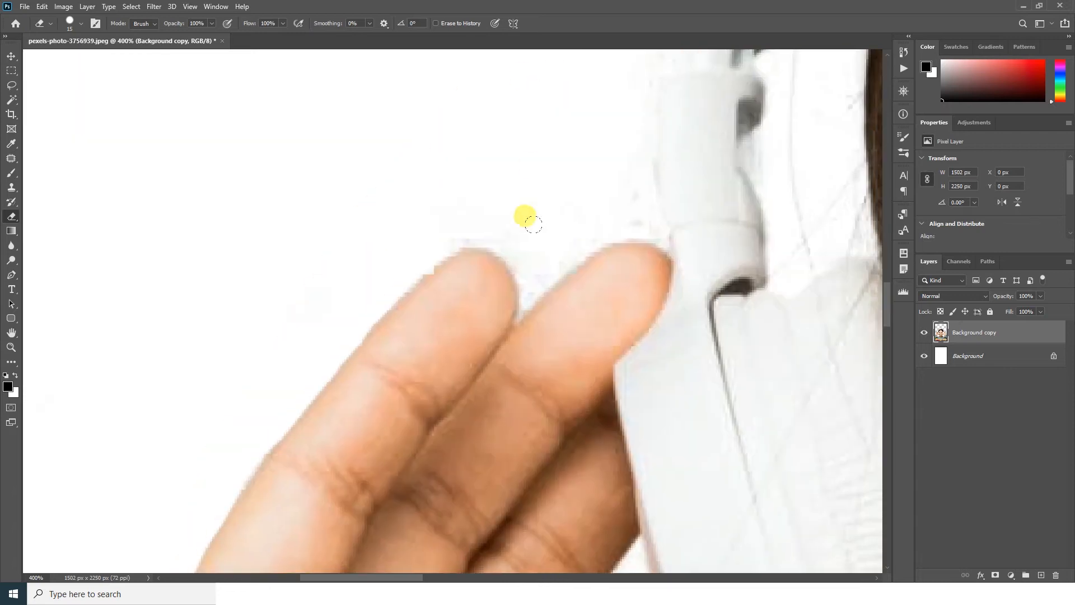
Step: Erase the remaining residue around the fingertips, the headphone arm and the outer edge of the hand on the image's right
mouse_move(532, 224)
mouse_down()
mouse_move(484, 228)
mouse_move(525, 311)
mouse_move(619, 163)
mouse_up()
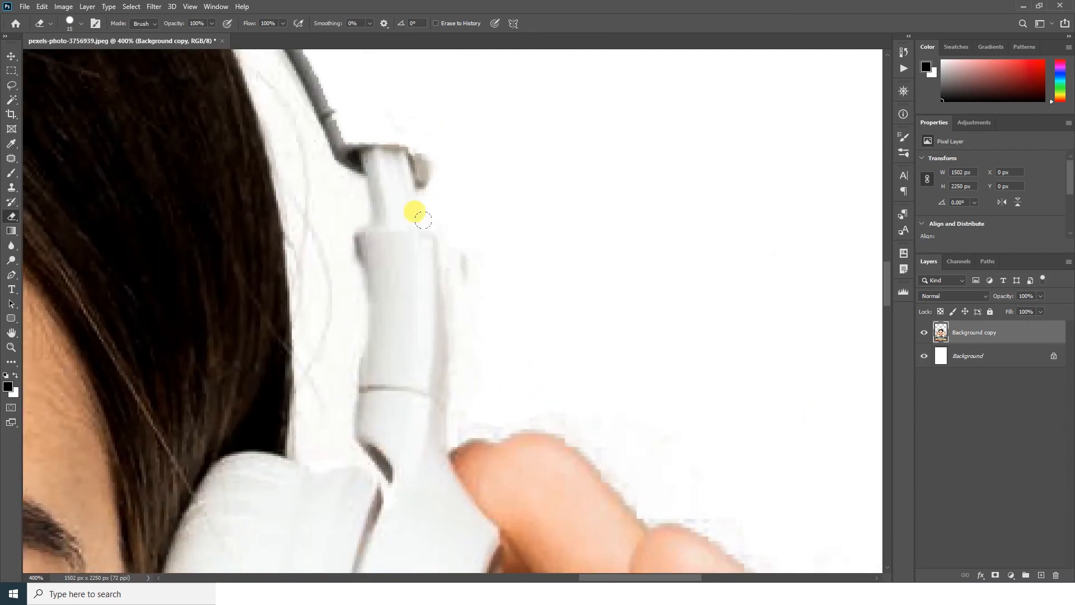
drag(422, 221, 557, 365)
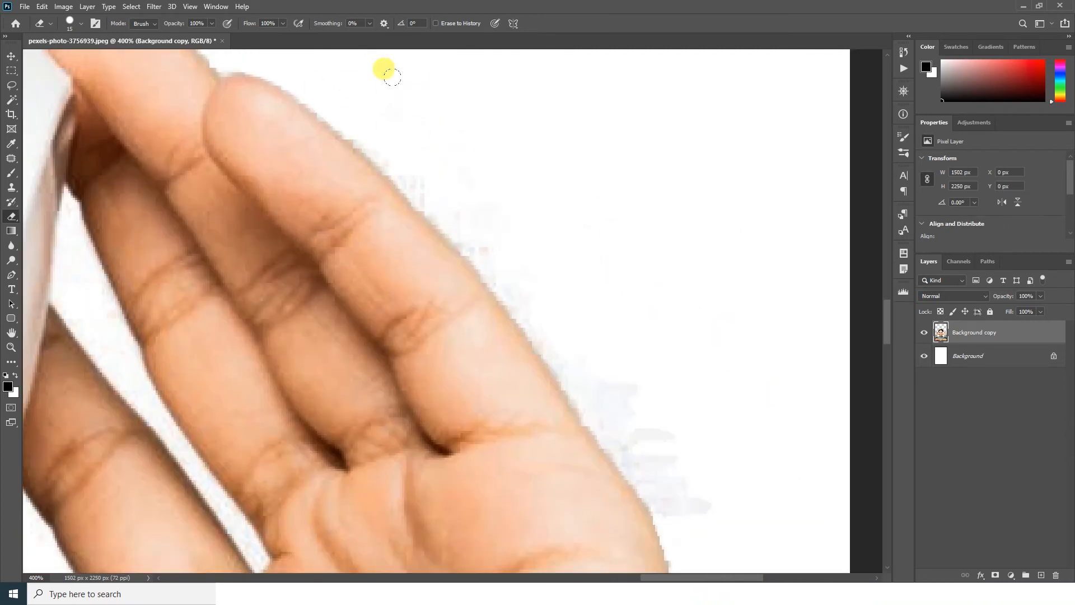
mouse_move(387, 70)
mouse_down()
mouse_move(361, 130)
mouse_move(470, 234)
mouse_move(592, 414)
mouse_up()
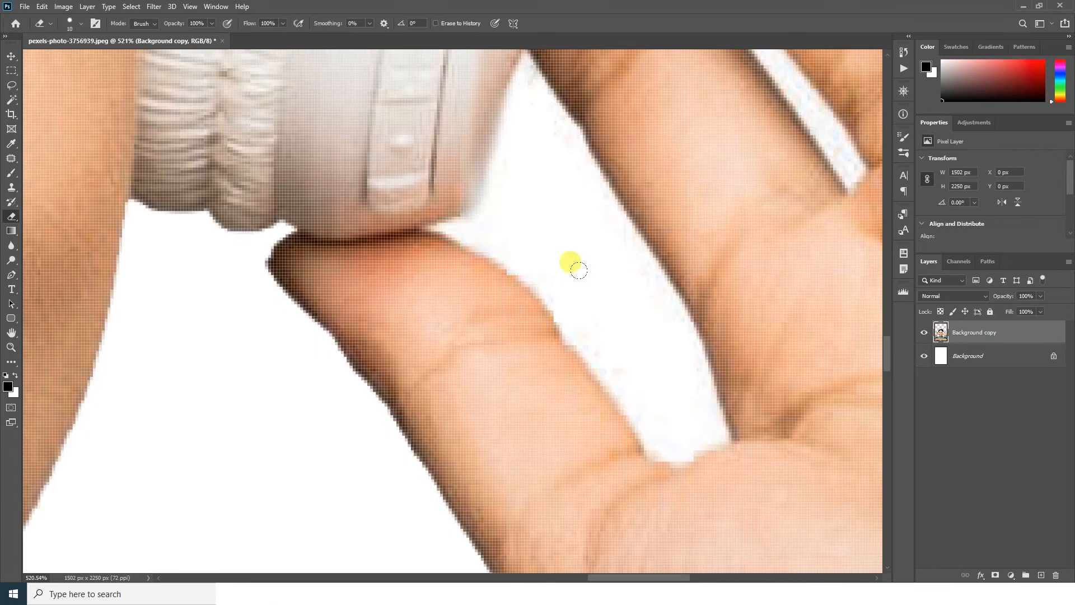
Step: Erase the remaining specks in the gaps between the fingers and earcups of both hands with a small brush of about 8 px
mouse_move(571, 264)
mouse_down()
mouse_move(568, 316)
mouse_move(643, 280)
mouse_up()
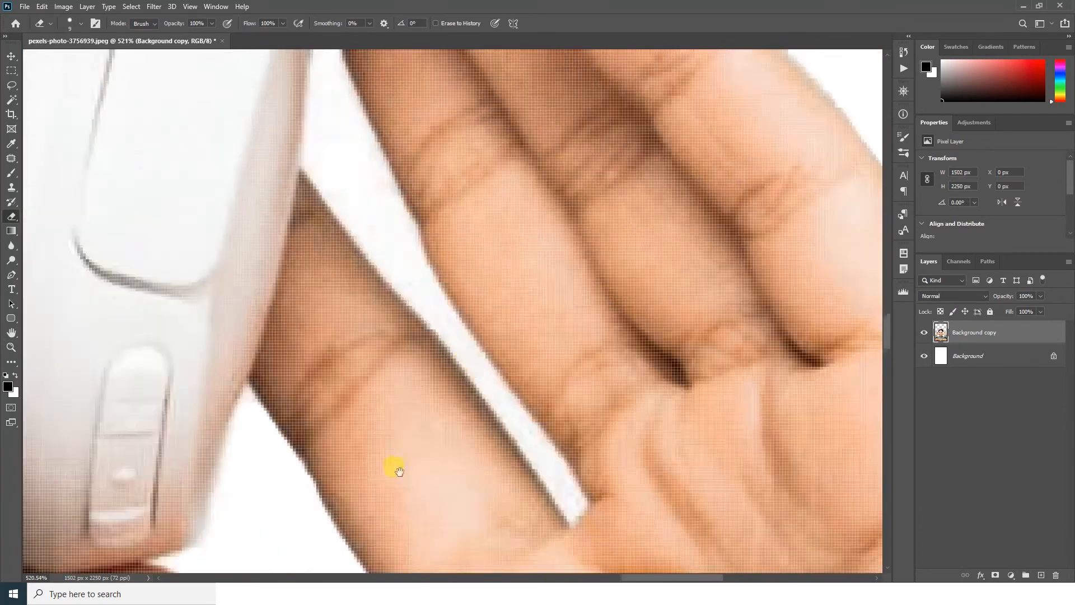
mouse_move(391, 463)
mouse_down()
mouse_move(492, 389)
mouse_move(559, 478)
mouse_up()
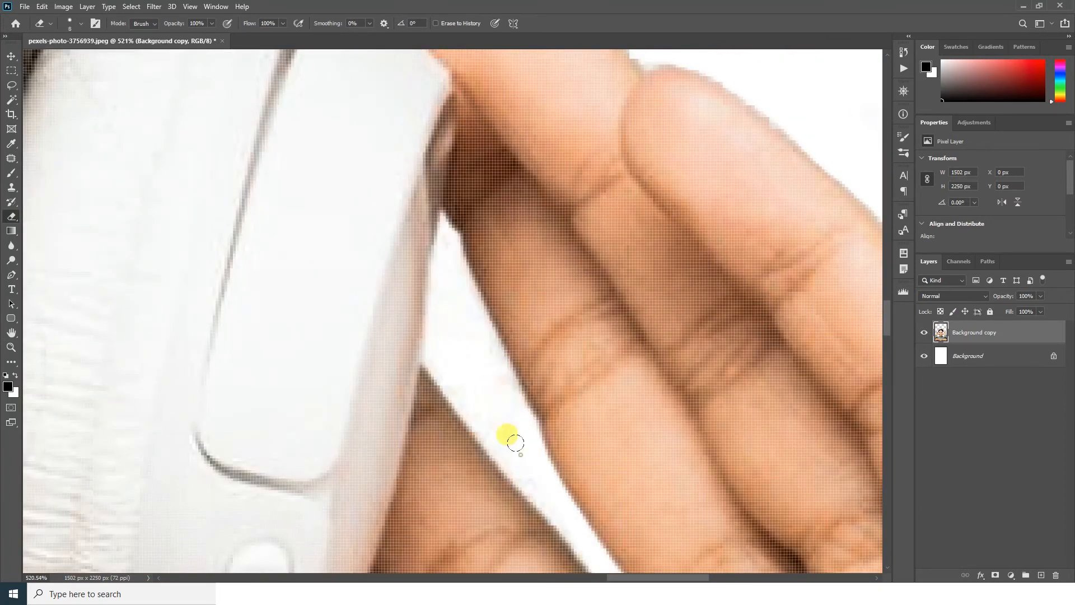
drag(515, 444, 552, 504)
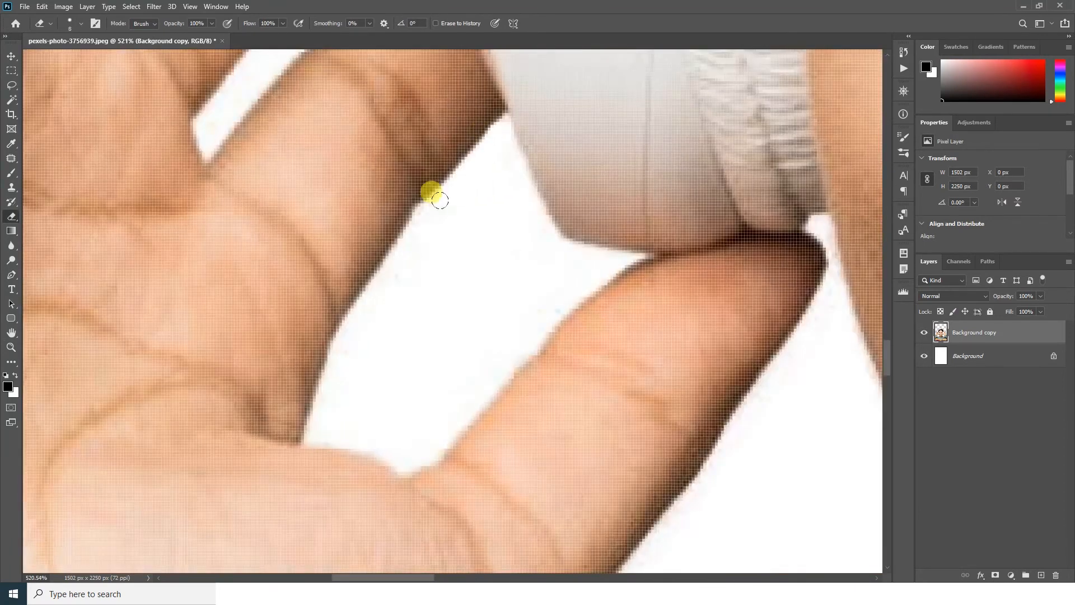
drag(434, 192, 526, 314)
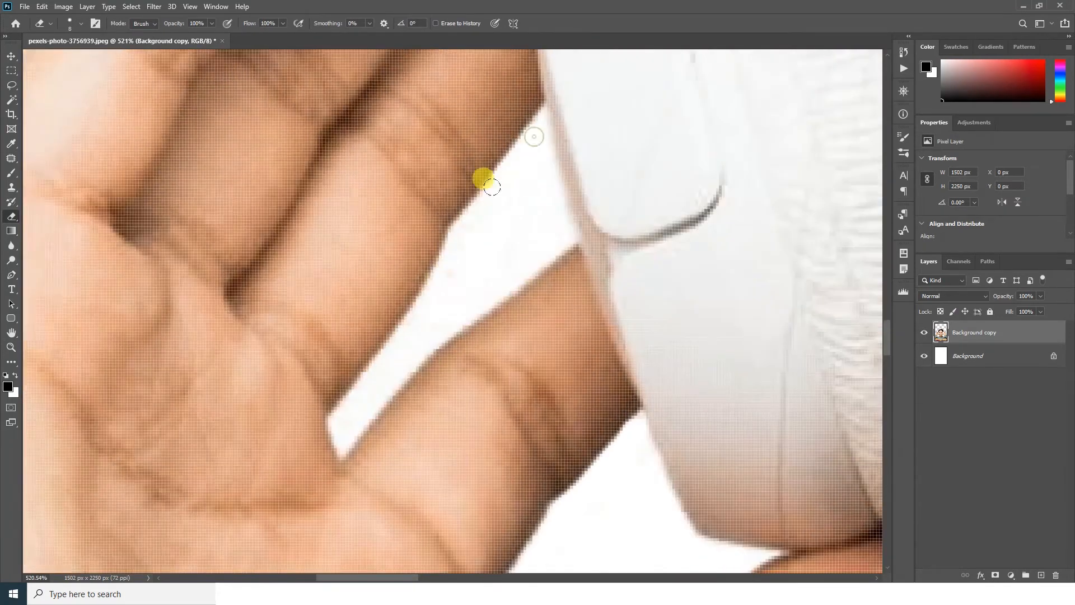
drag(492, 186, 535, 141)
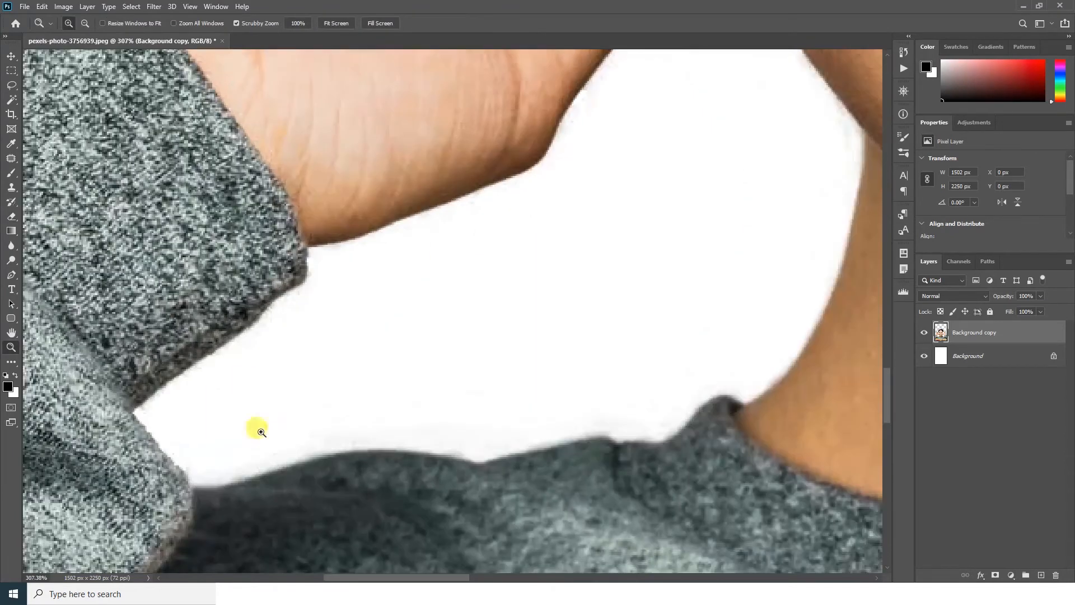
Step: Erase the faint residue between the wrist, thumb, jaw and neck on the image's left with the Eraser at 20 px and 10 px
mouse_move(469, 221)
mouse_down()
mouse_move(419, 222)
mouse_move(325, 261)
mouse_move(277, 318)
mouse_move(154, 420)
mouse_move(235, 468)
mouse_move(745, 388)
mouse_move(632, 428)
mouse_move(592, 413)
mouse_move(646, 415)
mouse_up()
key(bracketright)
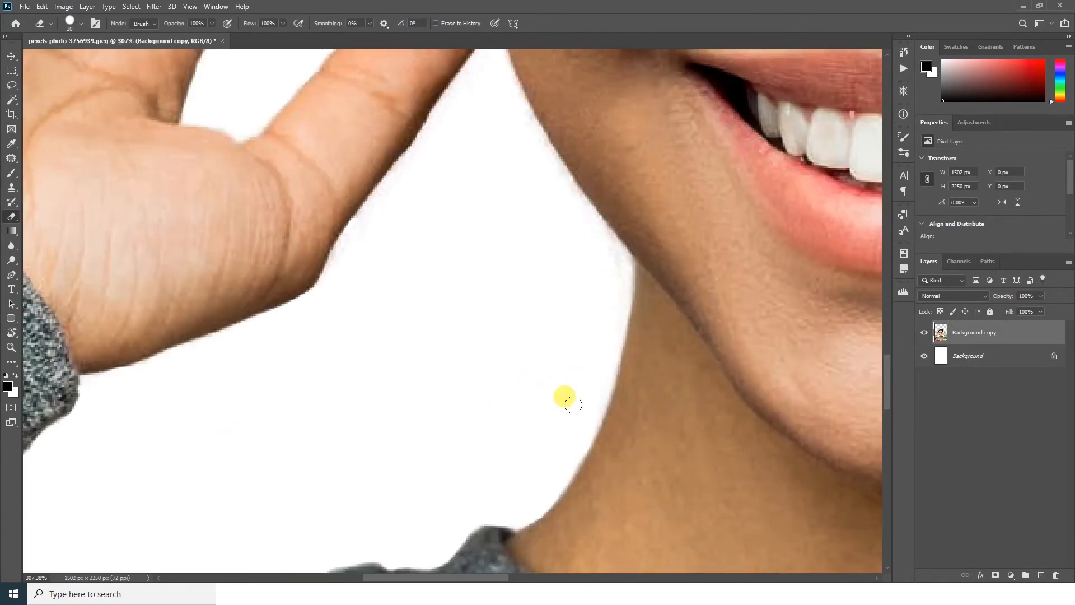
scroll(564, 396, up, 2)
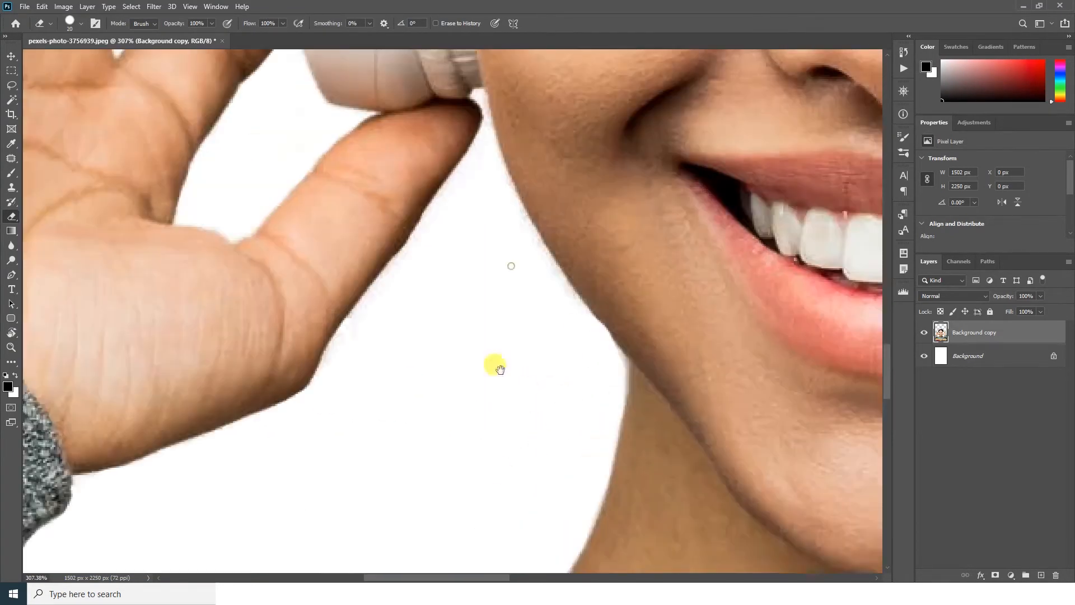
scroll(499, 239, up, 2)
key(bracketleft)
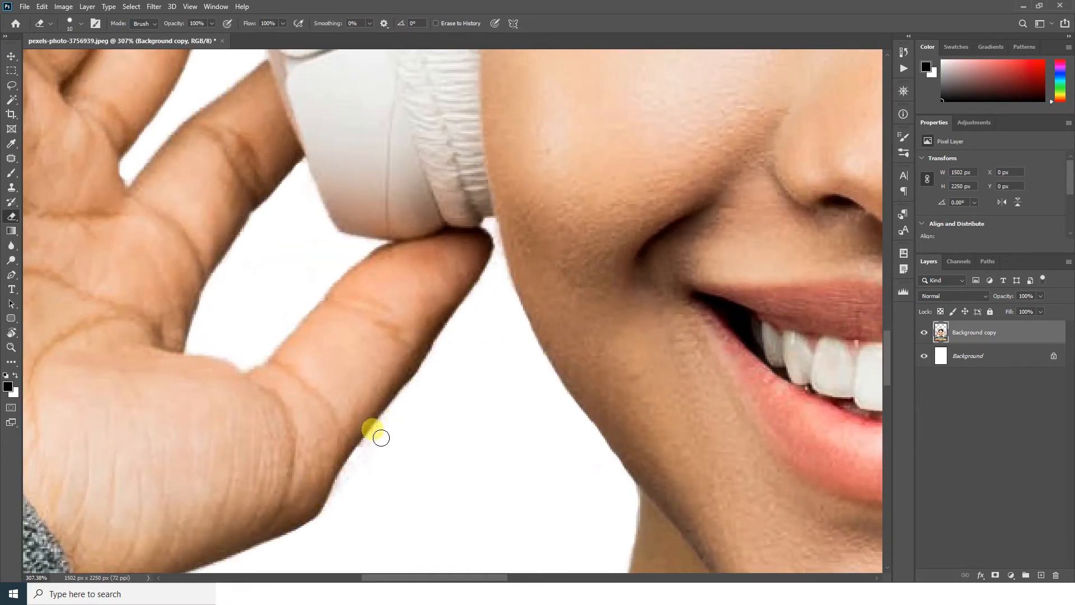
key(ctrl+0)
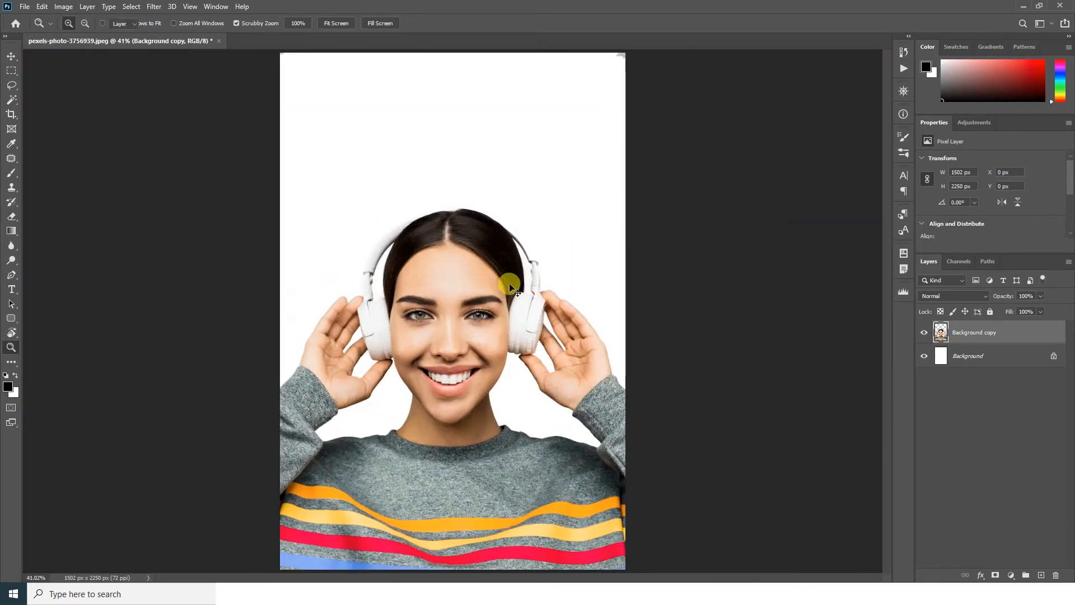
Step: Fill the Background layer with the orange sampled from the sweater's upper stripe
key(v)
click(1002, 361)
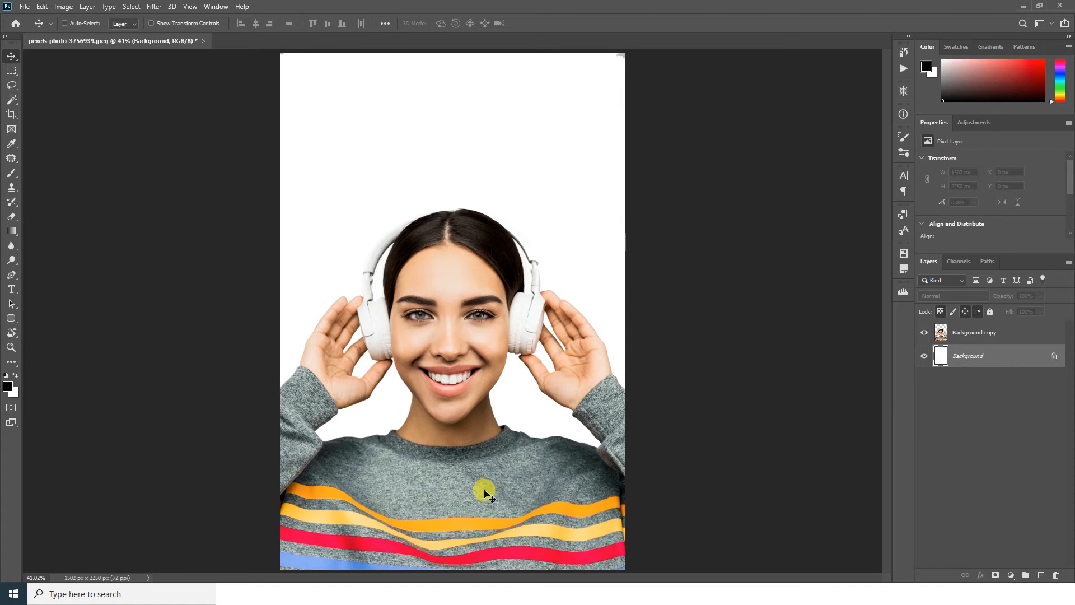
key(i)
click(464, 519)
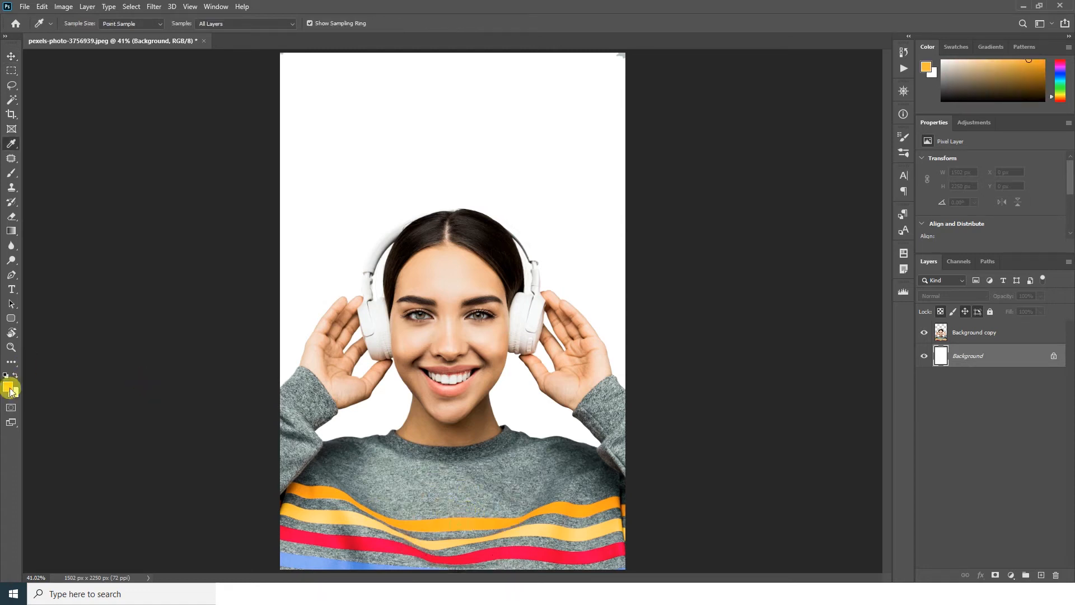
key(v)
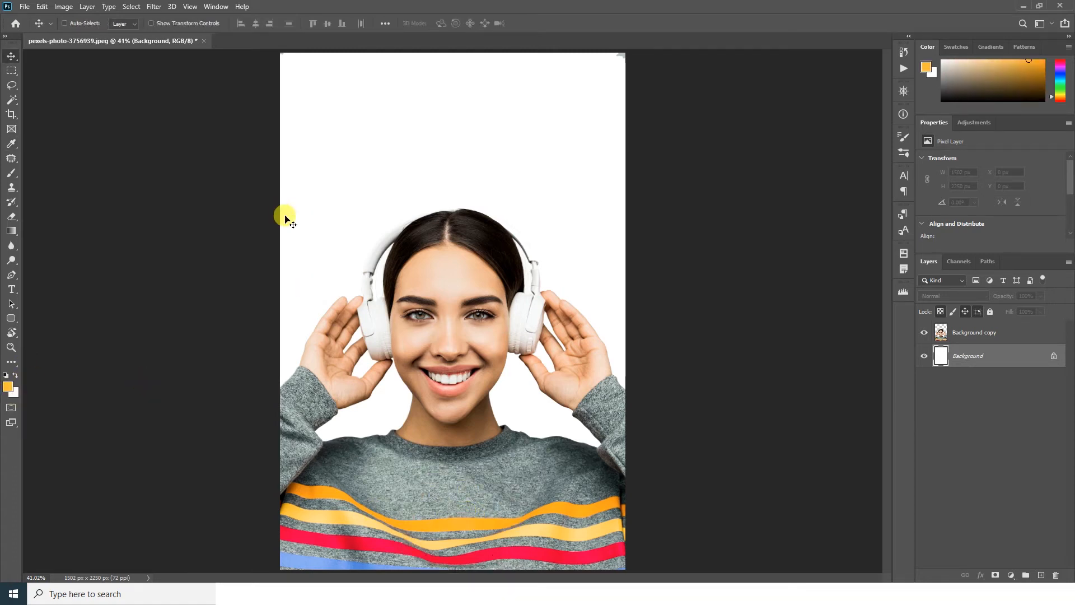
key(alt+BackSpace)
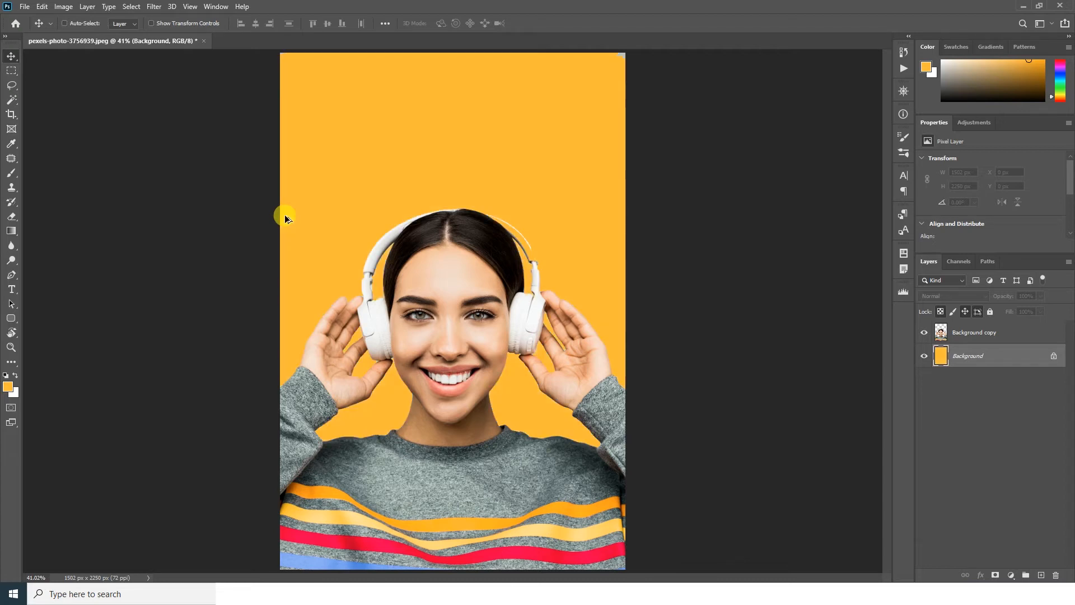
Step: Recolour the Background layer to sky blue with Hue/Saturation, using saturation +56, lightness +39 and a shifted hue
key(z)
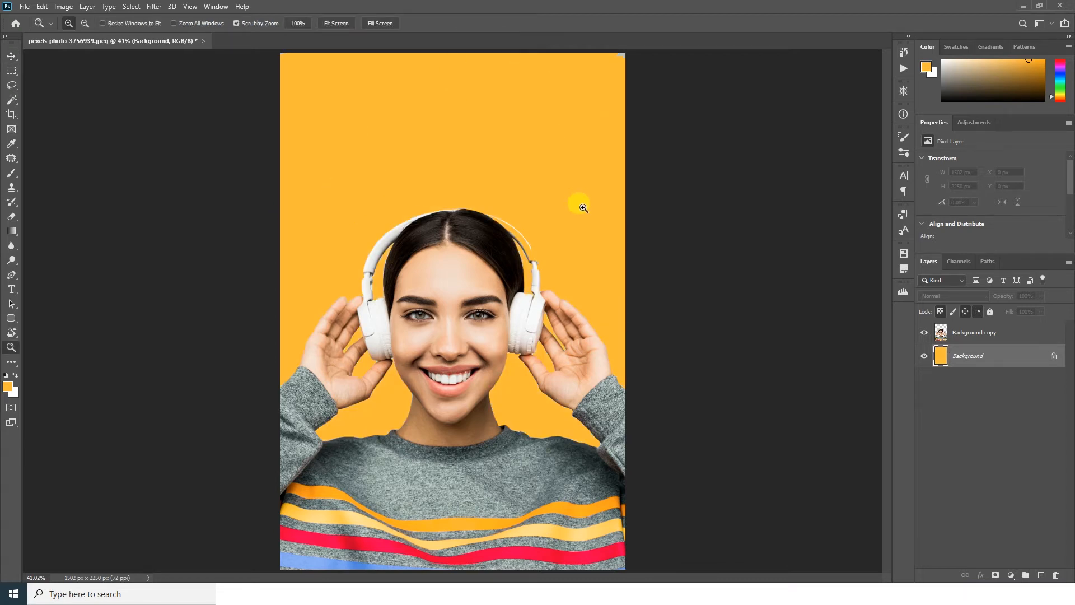
key(ctrl+u)
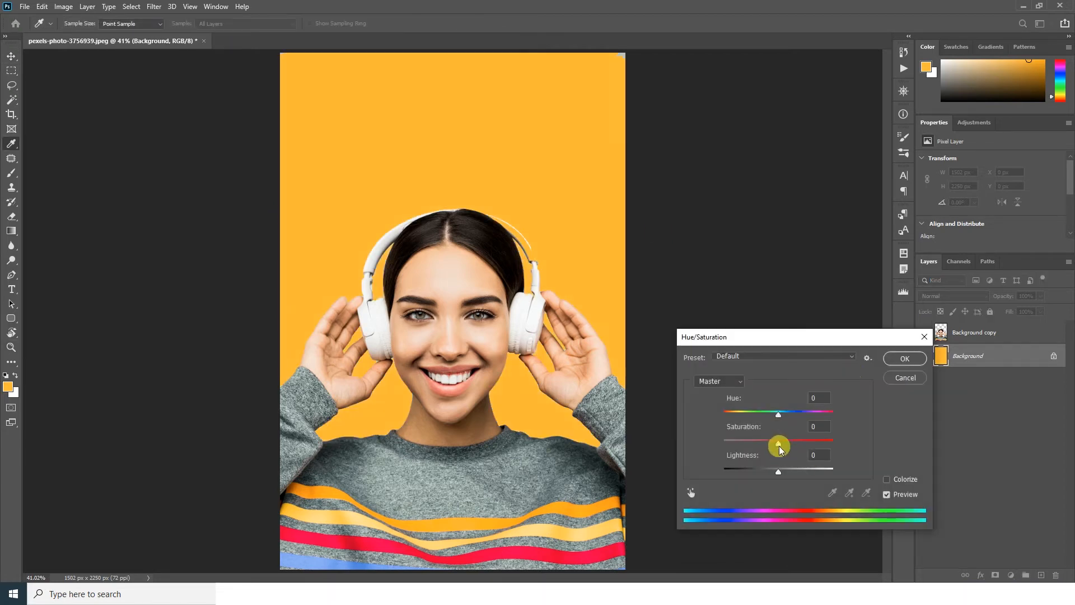
drag(764, 446, 802, 473)
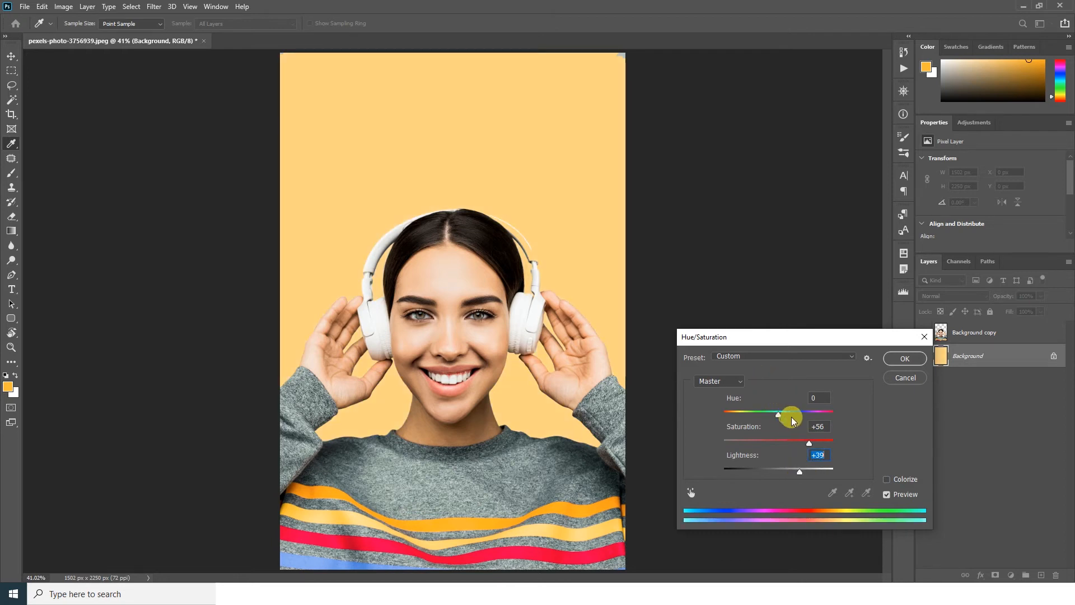
drag(791, 417, 825, 412)
click(905, 359)
Step: Sample the headband's off-white colour as the foreground colour and add a new layer directly above the Background layer
key(z)
drag(485, 210, 553, 235)
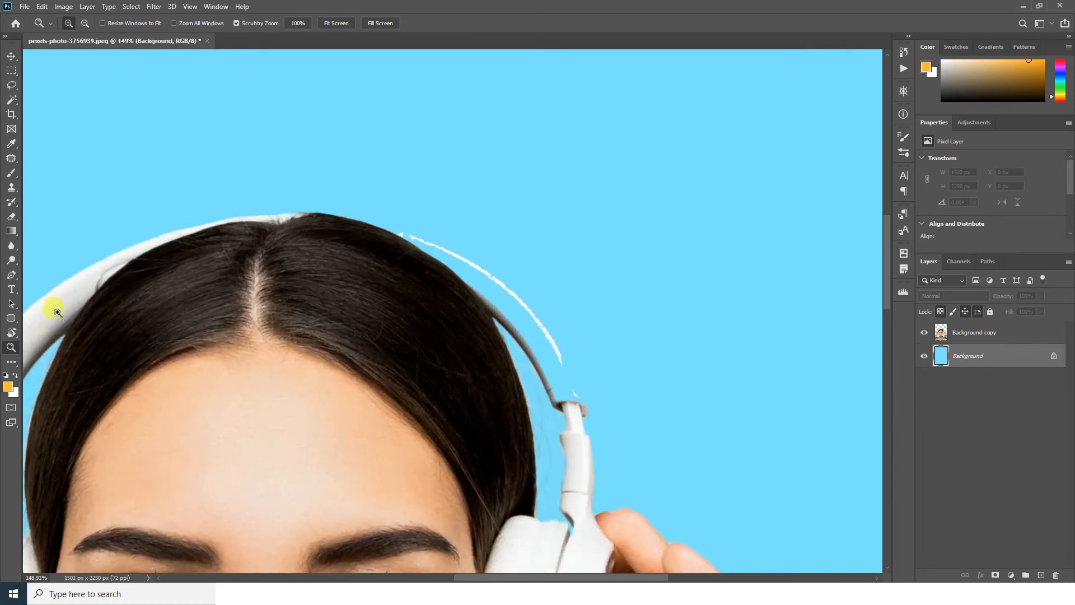
drag(450, 360, 589, 206)
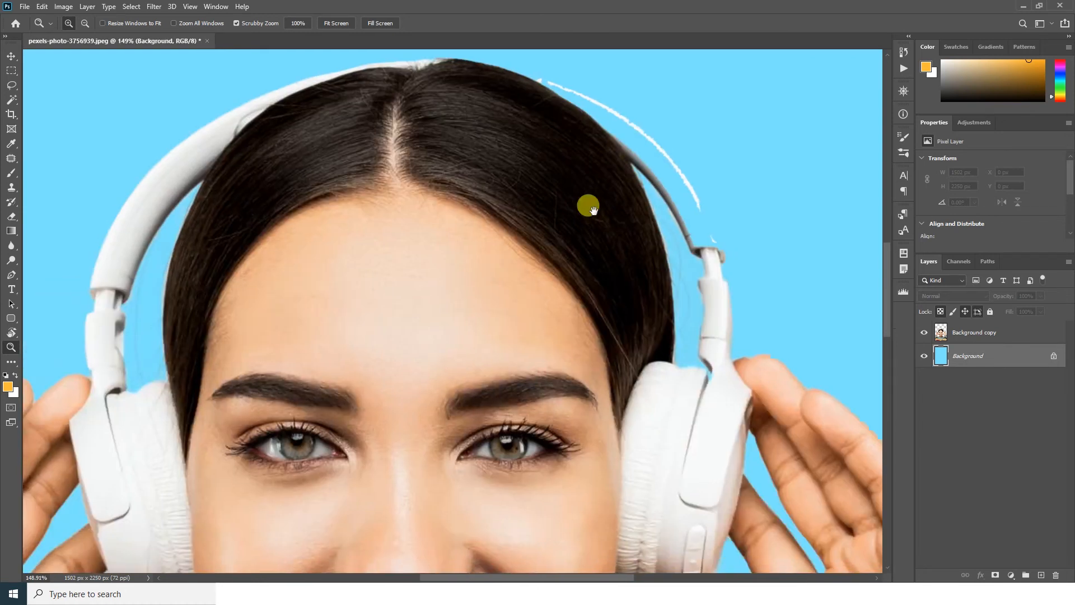
drag(559, 262, 507, 221)
key(v)
drag(375, 134, 358, 217)
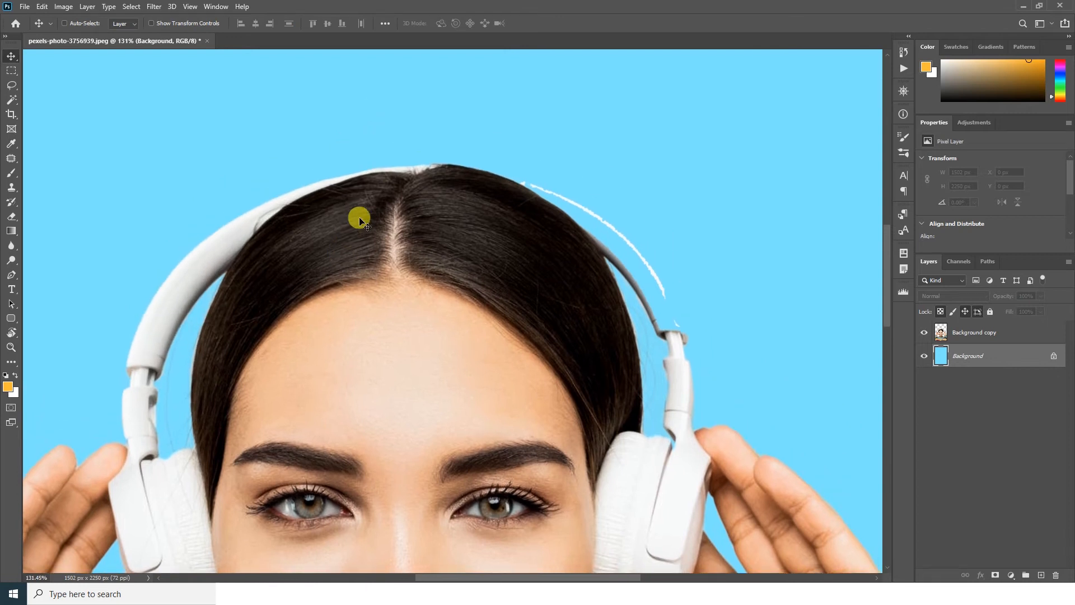
key(z)
drag(700, 224, 728, 295)
key(i)
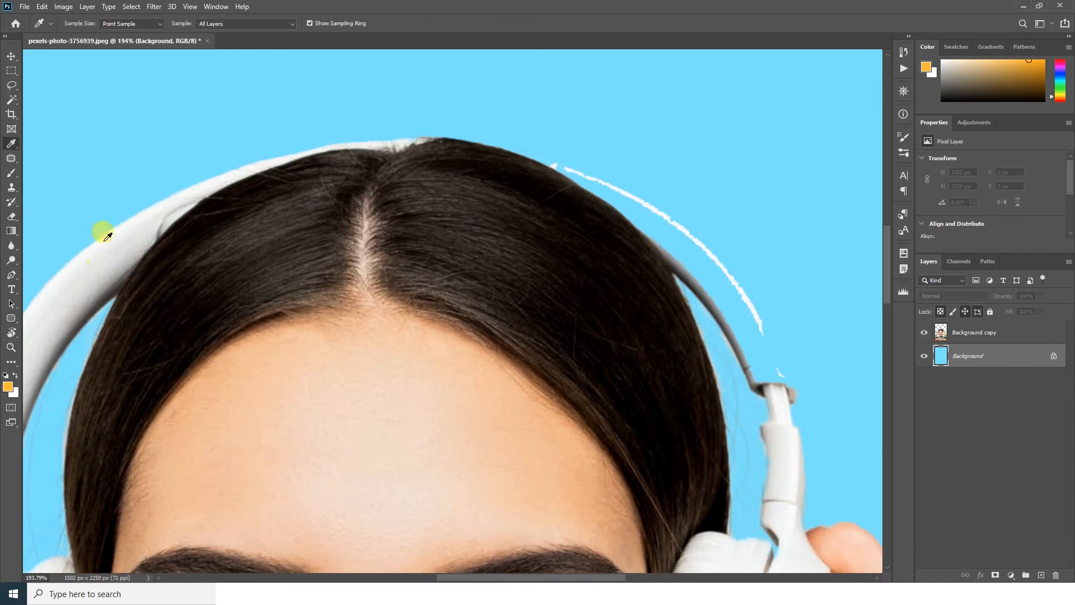
click(112, 239)
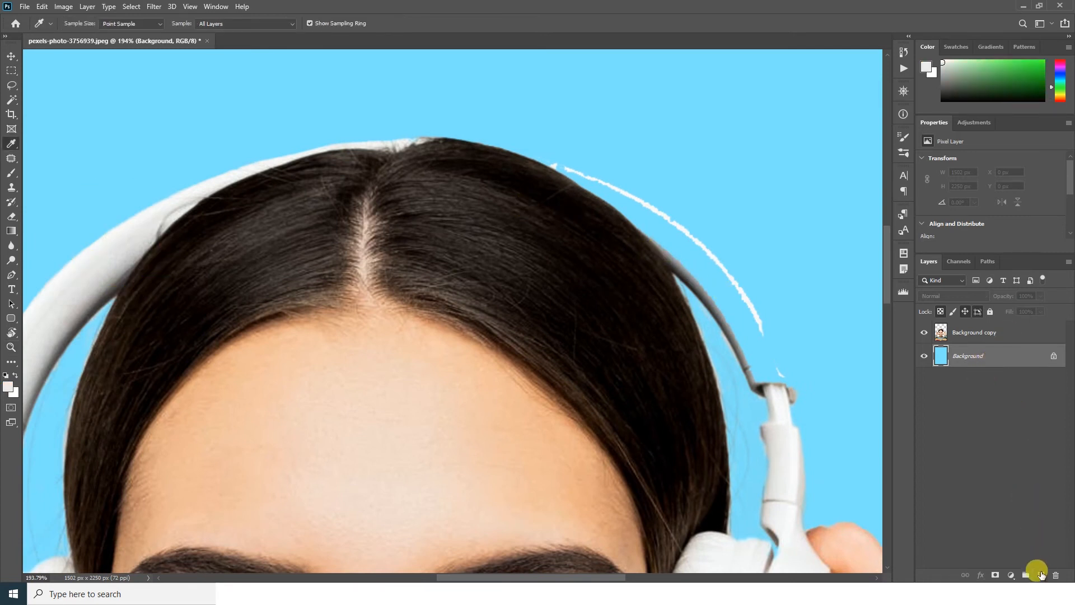
click(1041, 574)
Step: Outline the missing section of the headband on the image's right with a closed path, bending its outer edge with the Curvature Pen
drag(674, 361, 559, 398)
key(b)
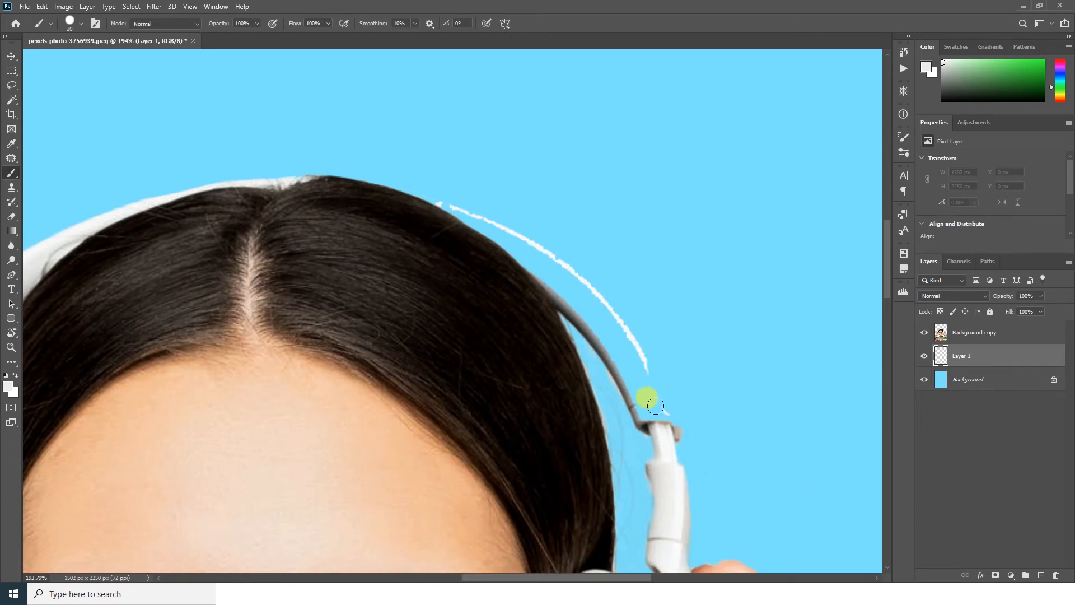
key(p)
click(672, 422)
click(396, 190)
right_click(12, 279)
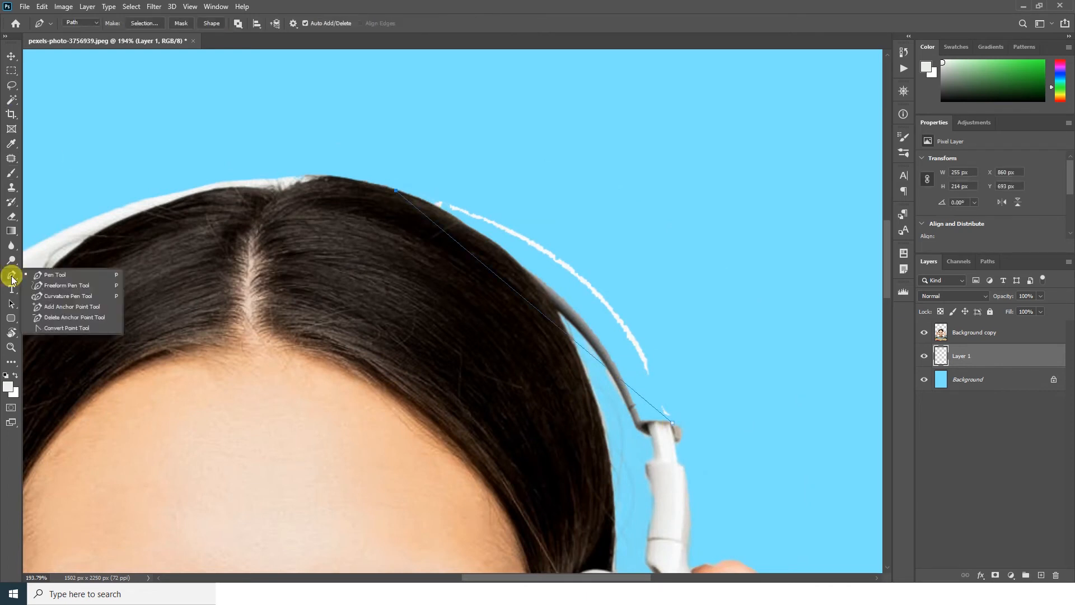
click(68, 295)
drag(520, 296, 599, 293)
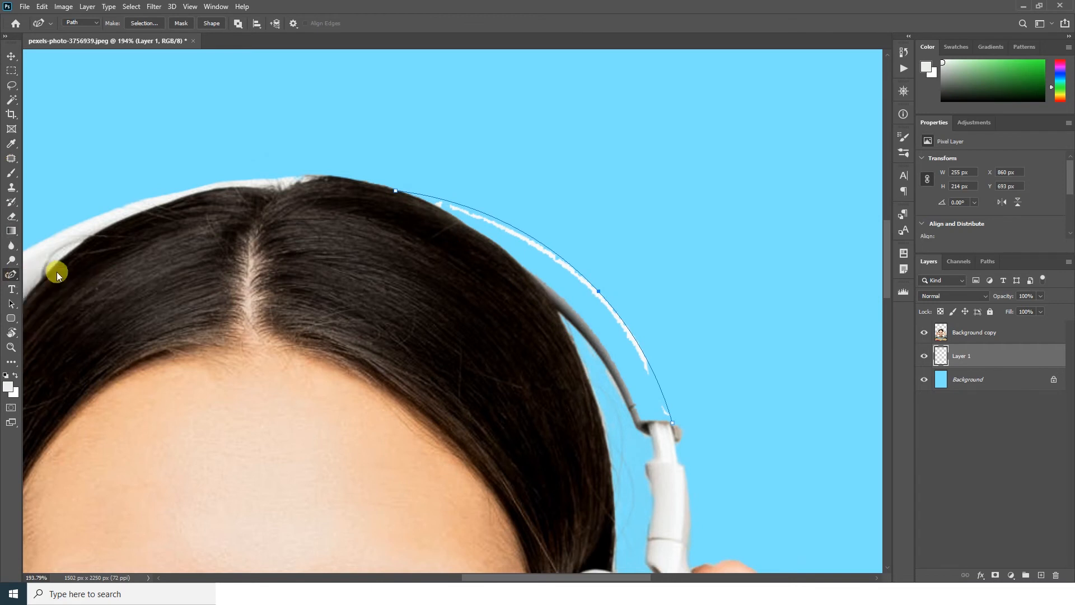
key(shift+p)
mouse_move(398, 195)
mouse_down()
mouse_move(383, 193)
mouse_move(397, 197)
mouse_up()
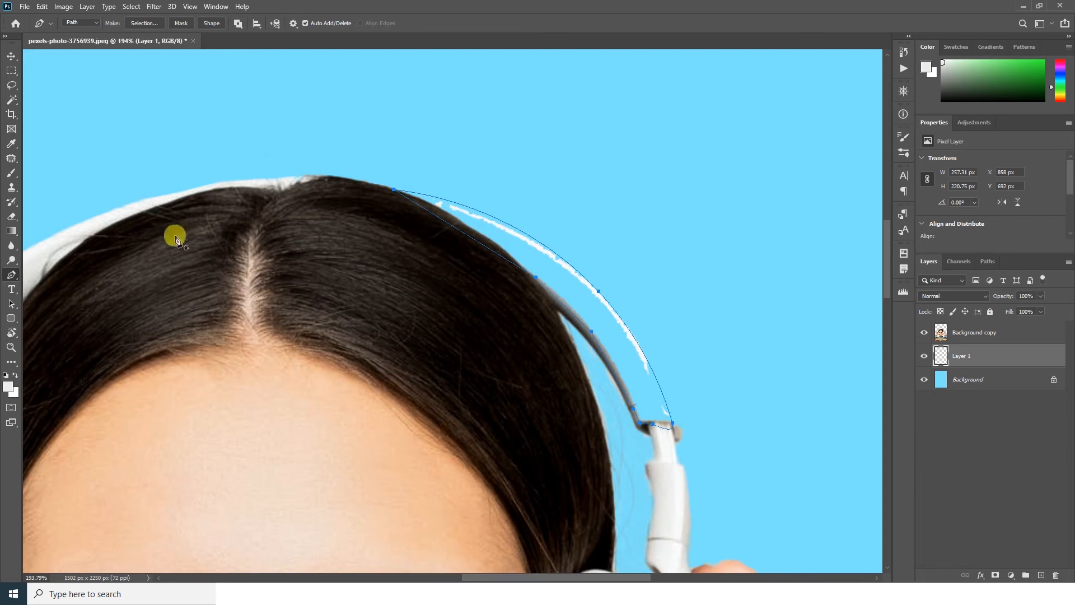
Step: Convert the headband path to a selection, fill it with the sampled off-white on the new layer, and deselect
key(i)
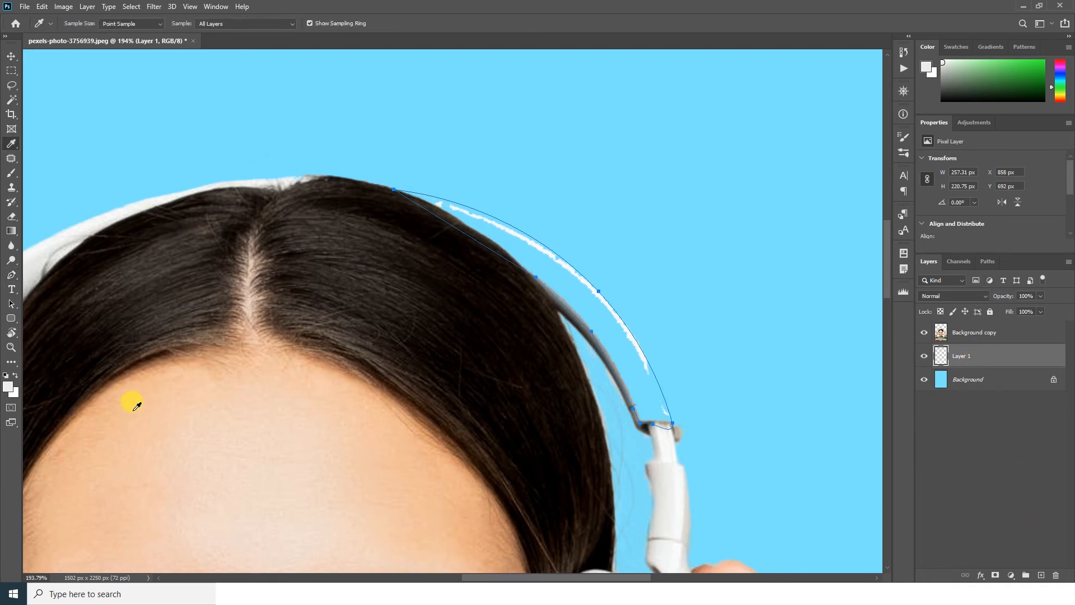
key(ctrl+Return)
key(alt+BackSpace)
key(ctrl+d)
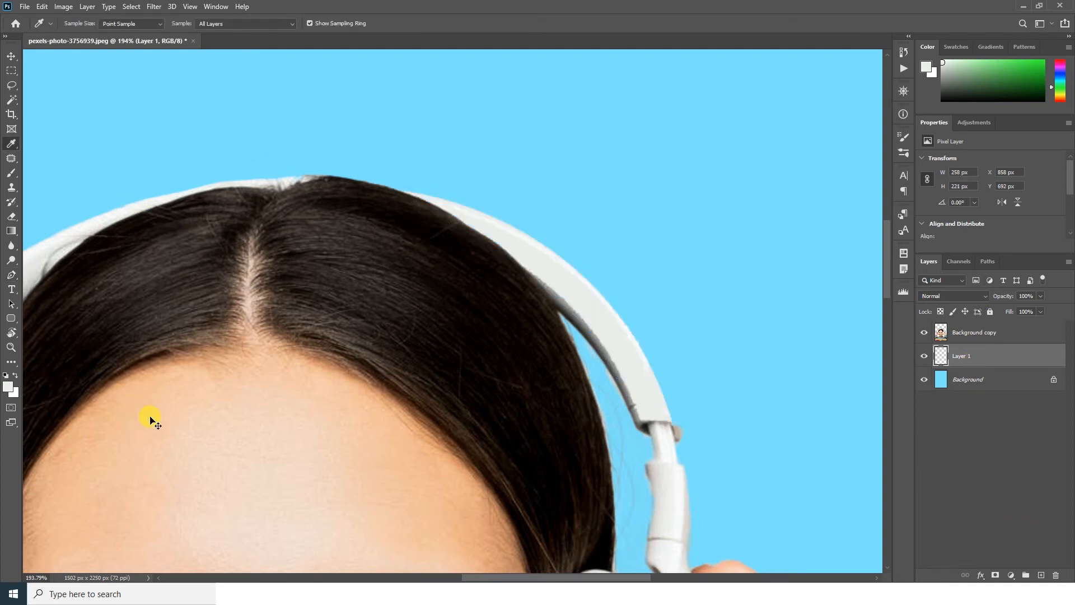
Step: Merge the headband fill layer with the Background copy layer above it
key(z)
drag(360, 302, 316, 324)
key(v)
key(z)
drag(496, 172, 554, 362)
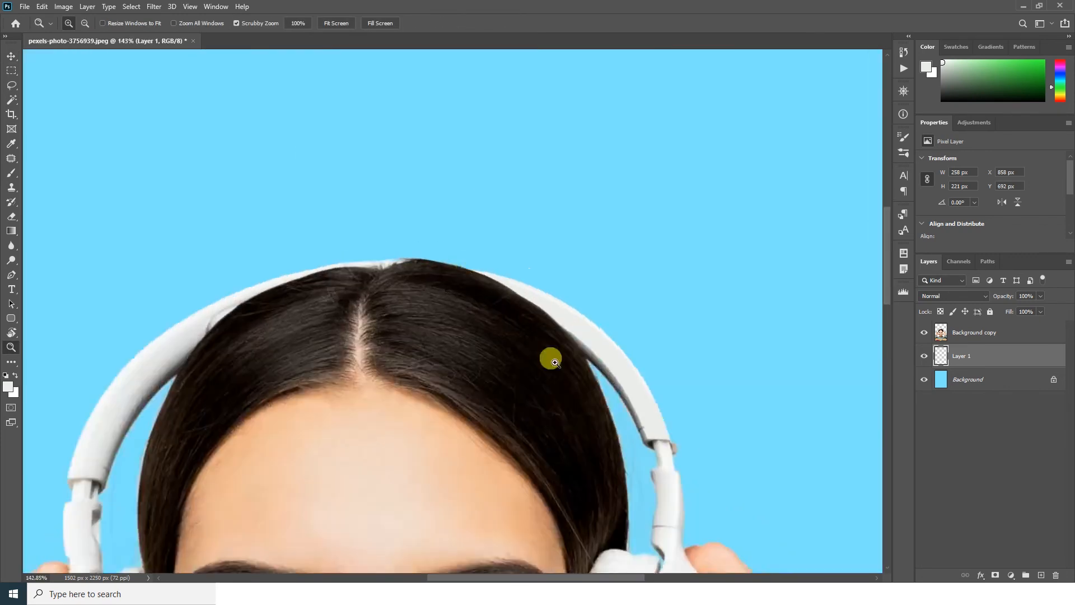
right_click(530, 322)
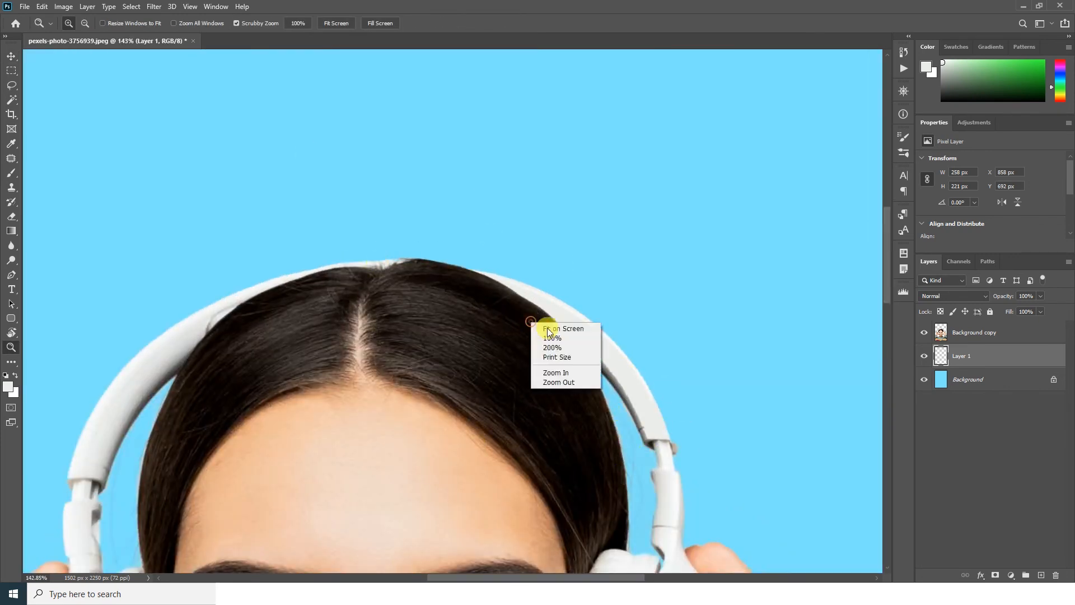
click(554, 330)
key(v)
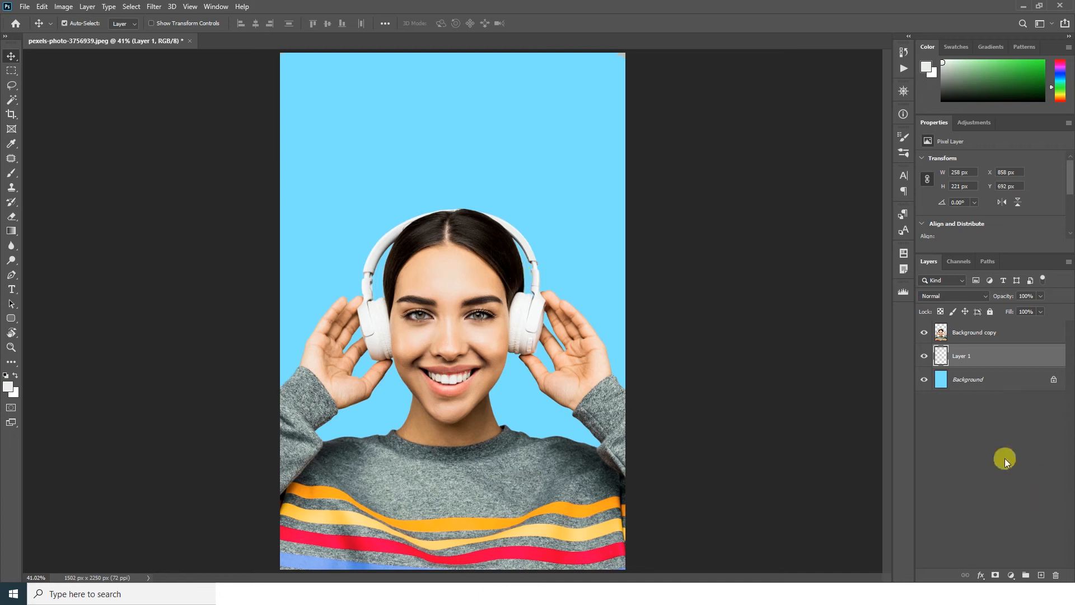
ctrl+click(980, 336)
right_click(980, 336)
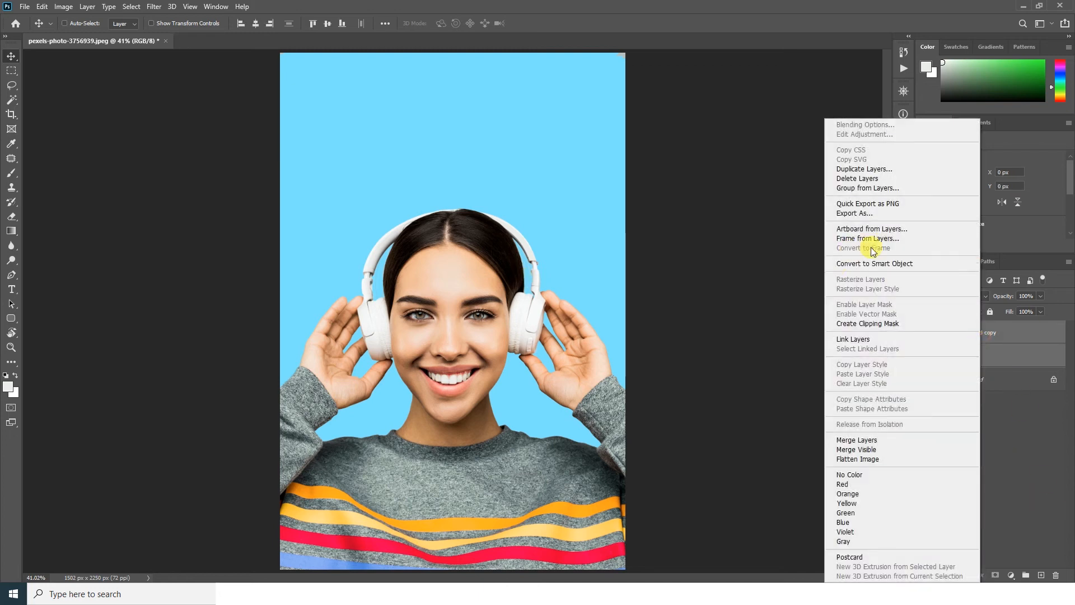
click(862, 439)
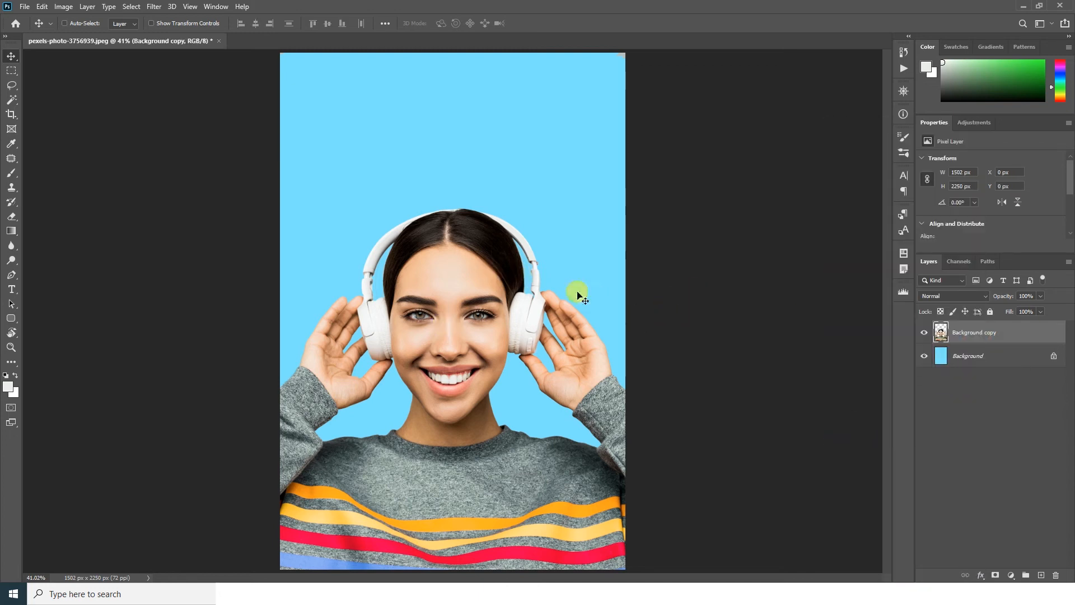
Step: Sharpen the portrait layer with Unsharp Mask at amount 53%, radius 2.0 pixels and threshold 0
click(156, 7)
mouse_move(247, 195)
click(336, 248)
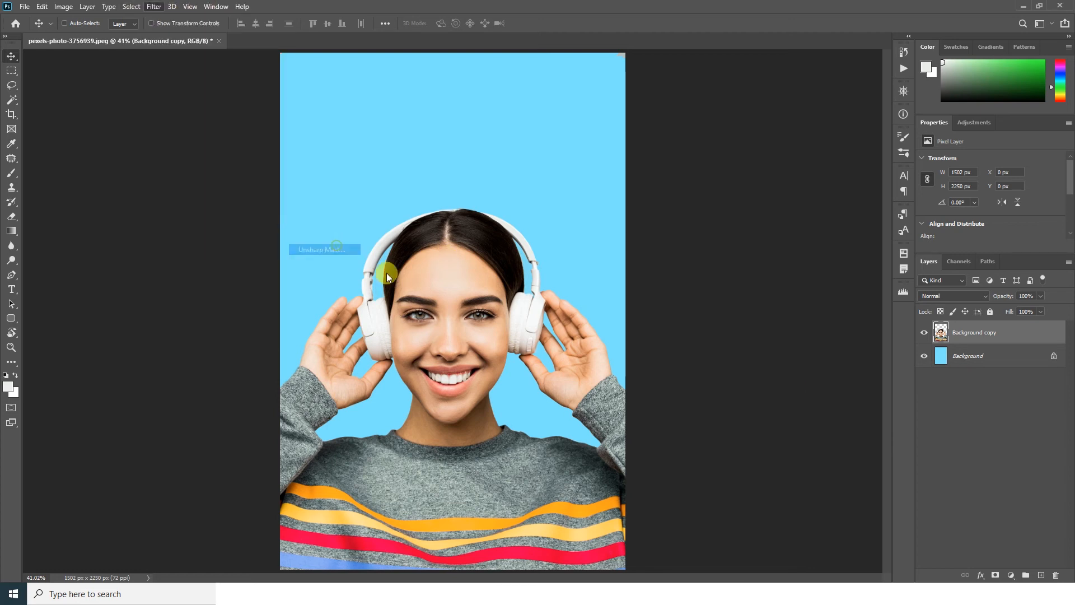
drag(744, 318, 768, 288)
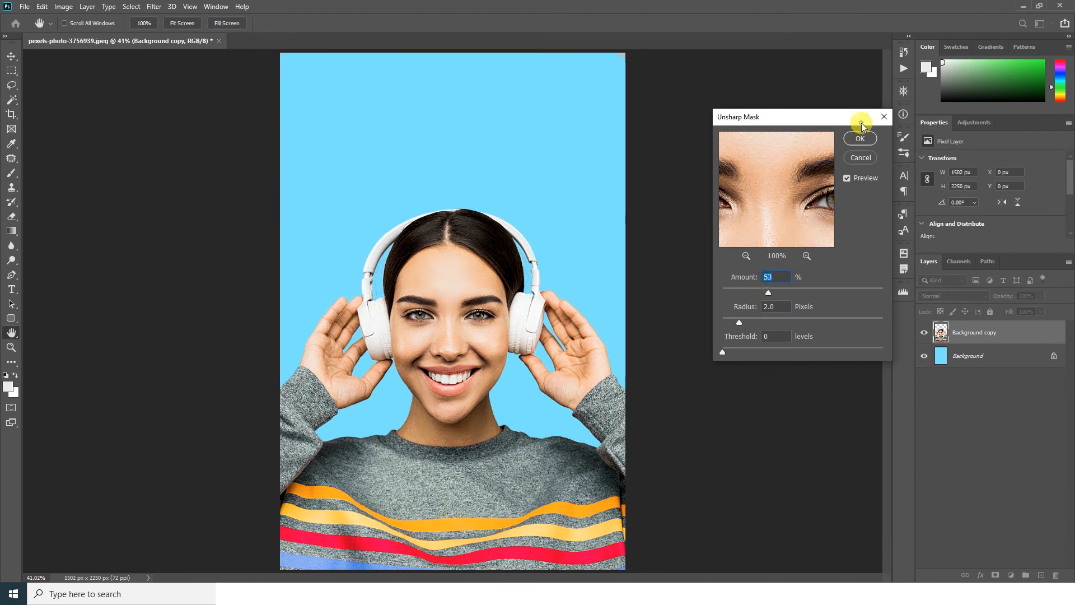
click(857, 140)
Step: Compare the face before and after sharpening by undoing and restoring the Unsharp Mask
key(z)
drag(457, 311, 582, 274)
drag(449, 370, 561, 247)
click(42, 6)
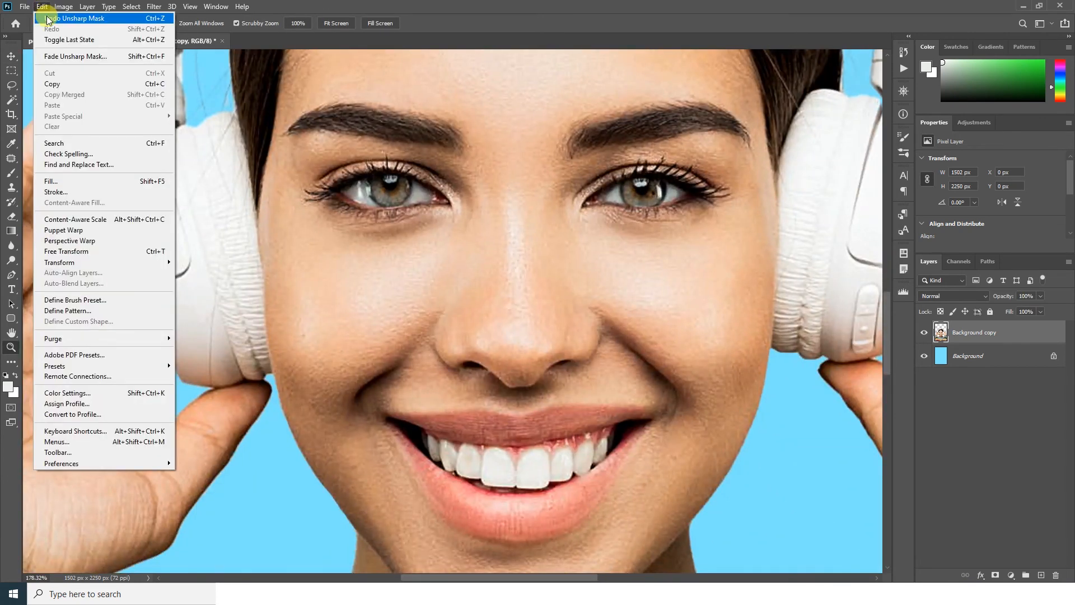
click(70, 21)
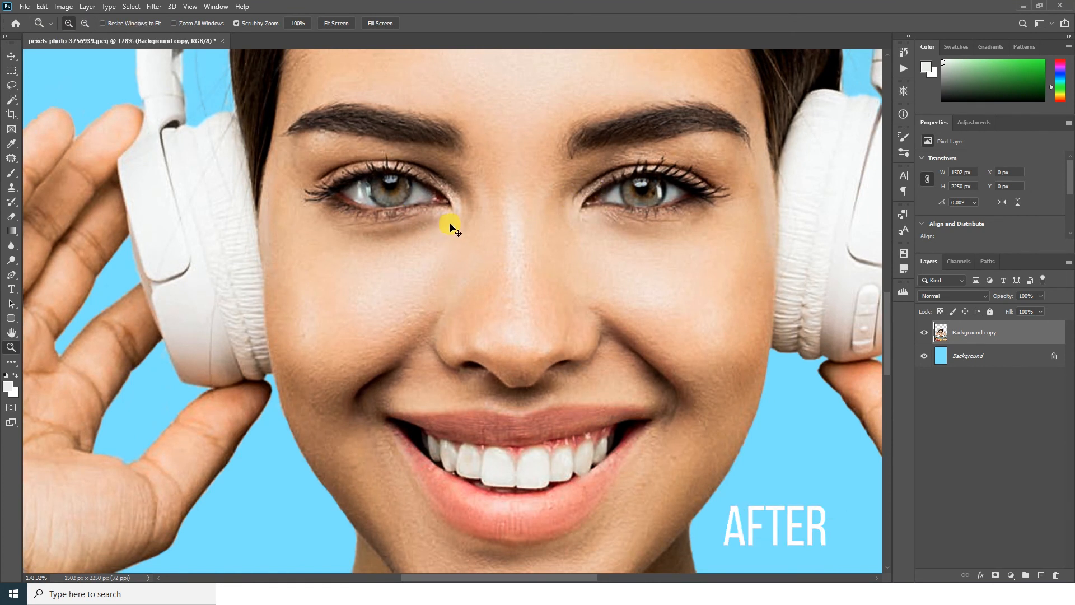
click(483, 232)
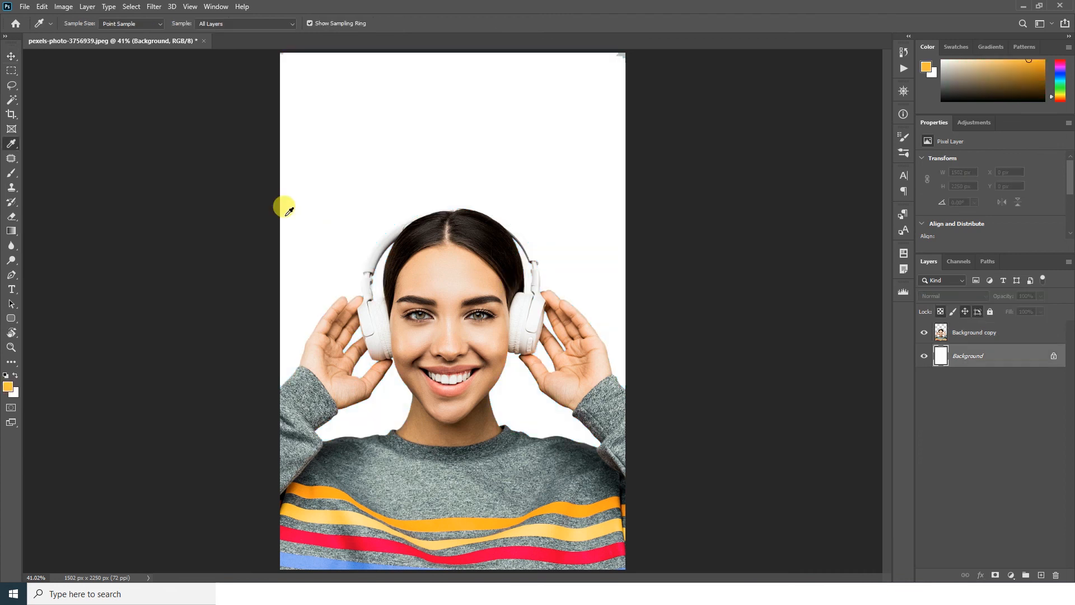
key(alt+BackSpace)
key(ctrl+u)
drag(778, 444, 791, 472)
drag(764, 444, 809, 443)
drag(792, 472, 799, 472)
mouse_move(778, 415)
mouse_down()
mouse_move(794, 415)
mouse_move(734, 415)
mouse_move(833, 415)
mouse_move(772, 415)
mouse_up()
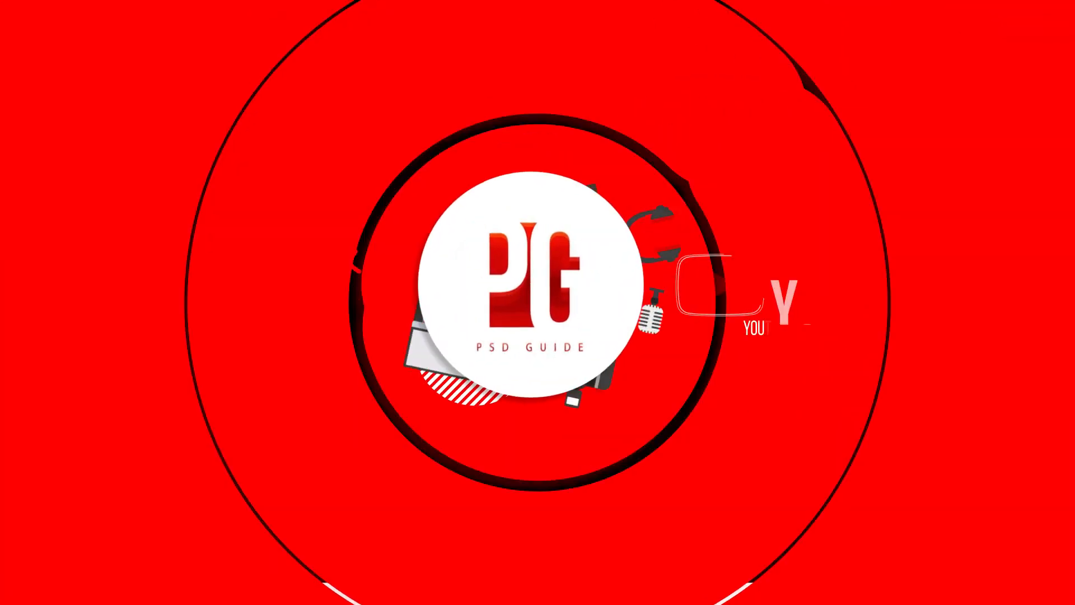